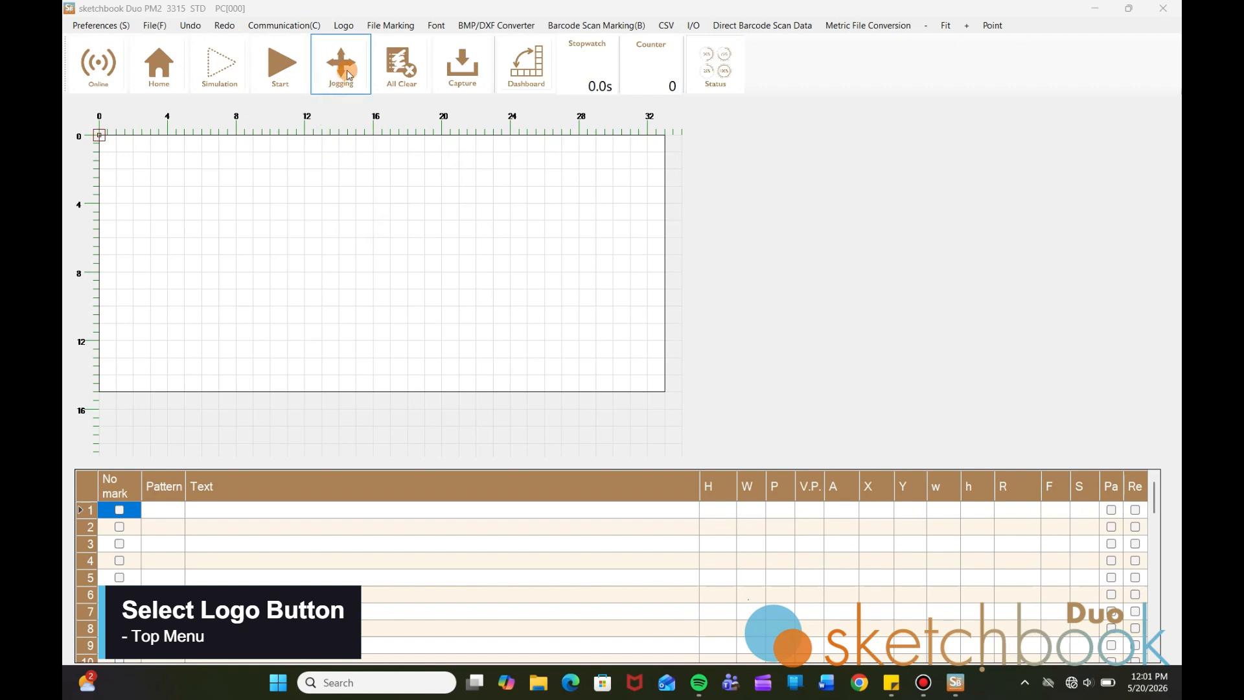
Open the Logo Edit window showing the M logo in slot 1 and move it to the top of the screen
{"action": "left_click", "coordinate": [345, 26]}
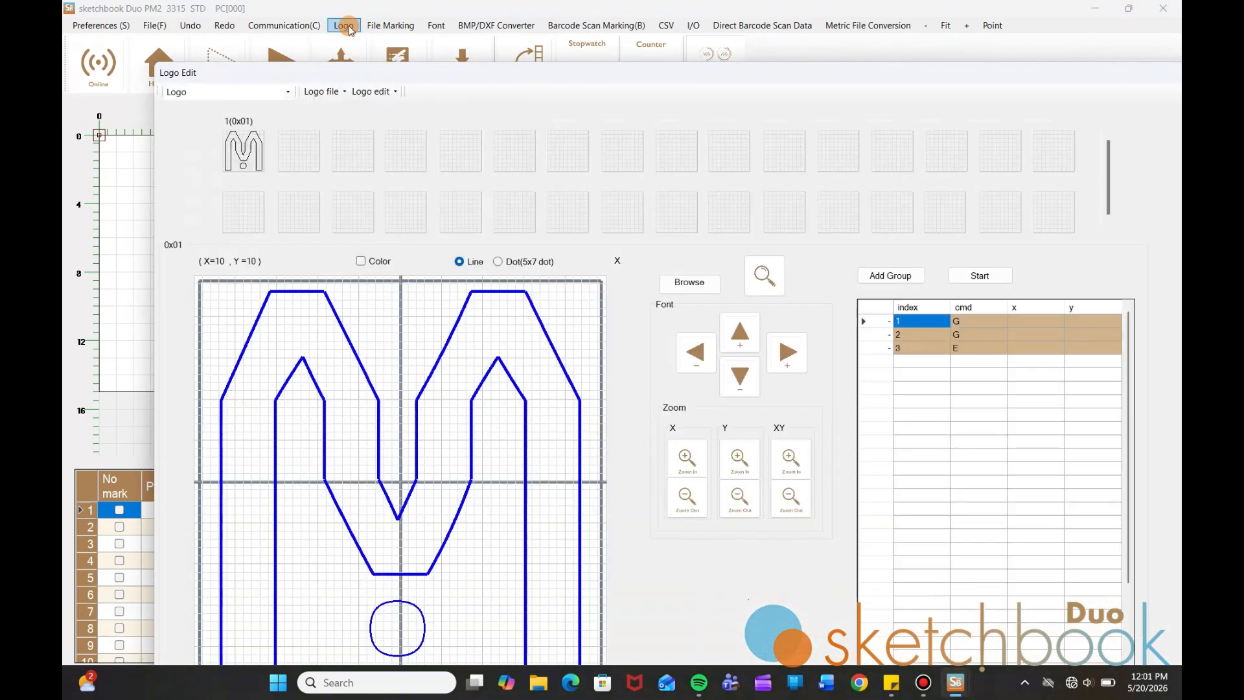
{"action": "left_click_drag", "start_coordinate": [435, 67], "coordinate": [394, 21]}
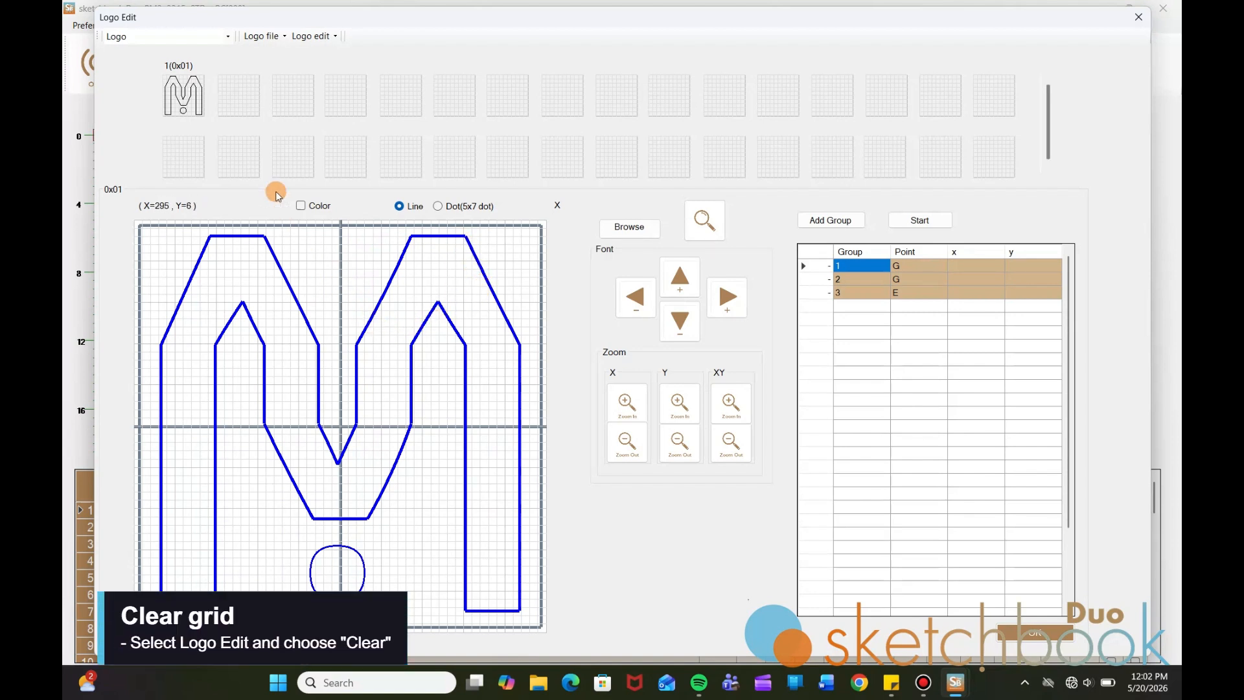
Wipe the M logo off the logo grid with the Clear command
{"action": "left_click", "coordinate": [311, 39]}
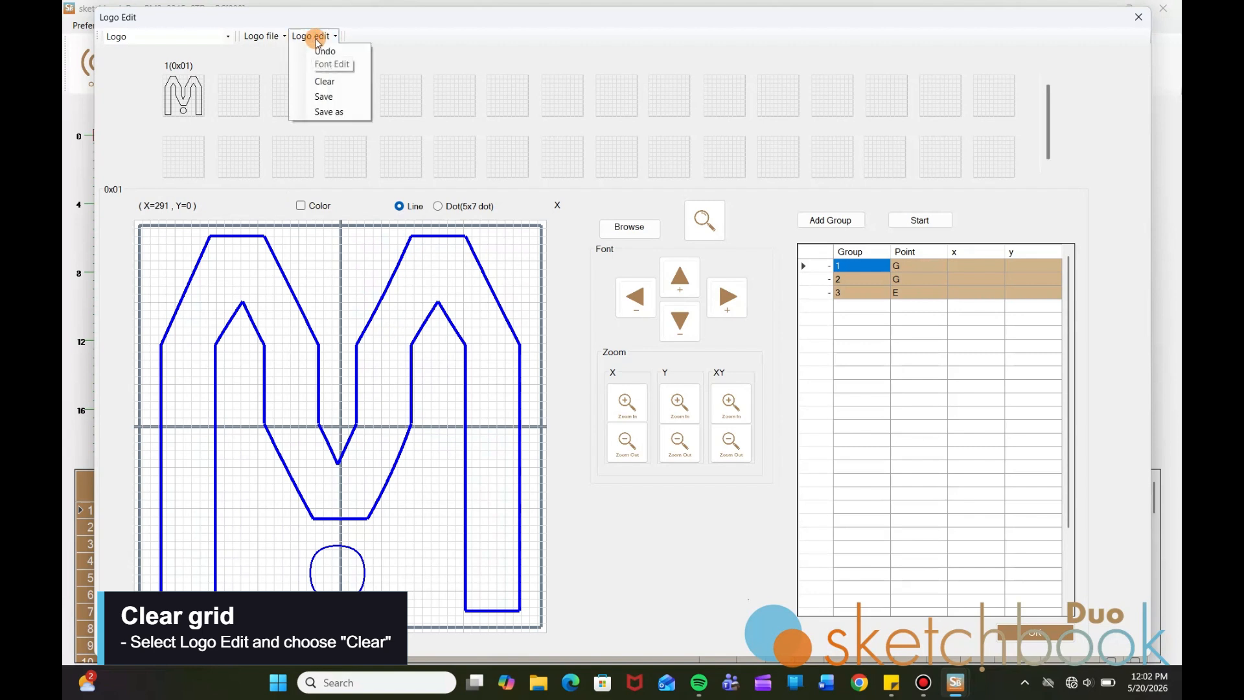
{"action": "left_click", "coordinate": [325, 81]}
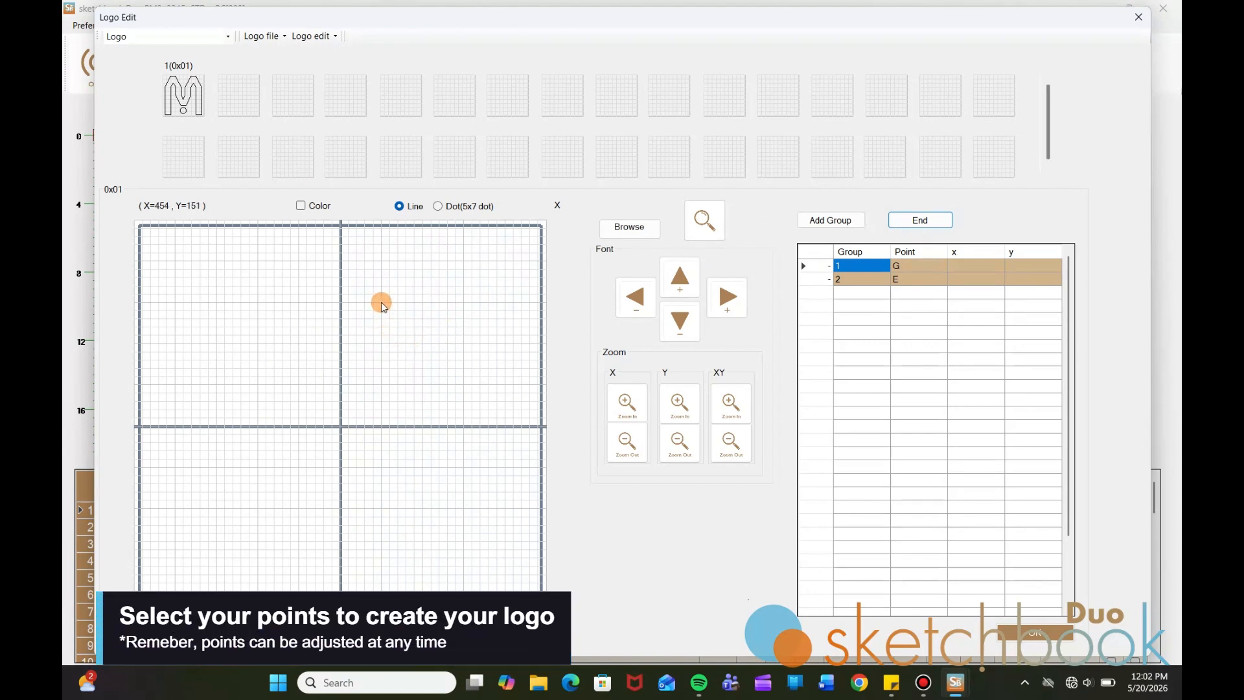
Trace the closed right-pointing arrow outline point by point back to the start, then end capture
{"action": "left_click", "coordinate": [541, 427]}
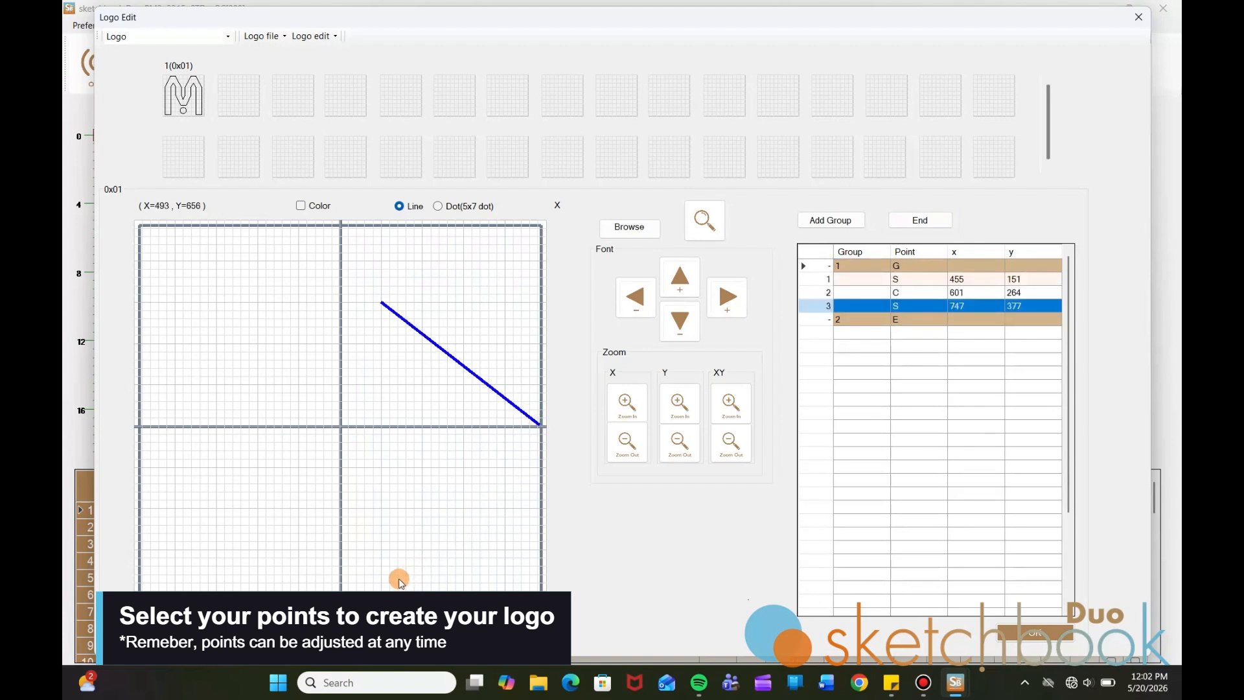
{"action": "left_click", "coordinate": [382, 550]}
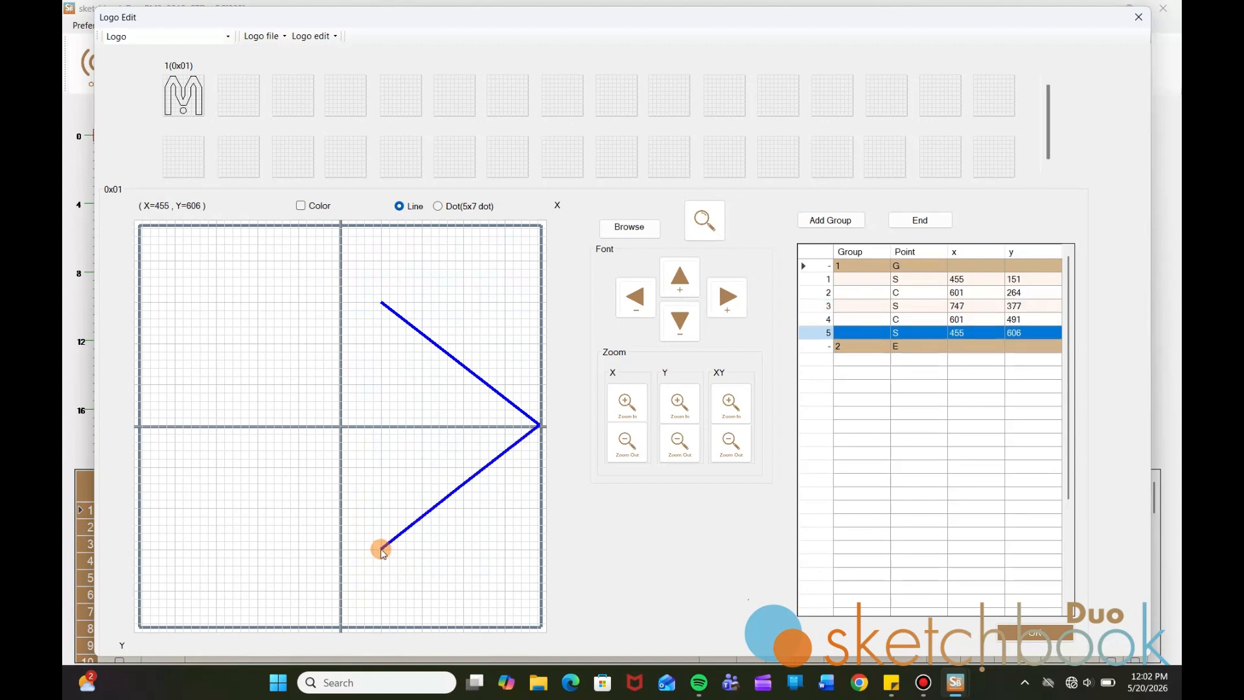
{"action": "left_click", "coordinate": [381, 468]}
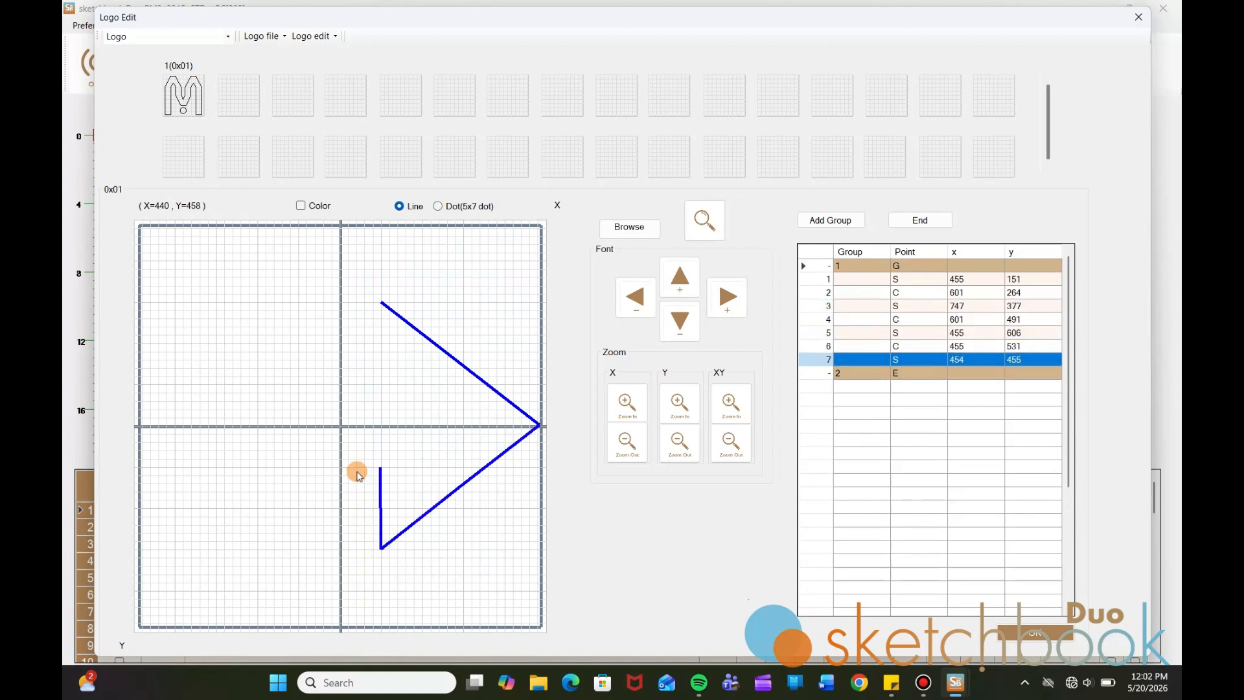
{"action": "left_click", "coordinate": [146, 468]}
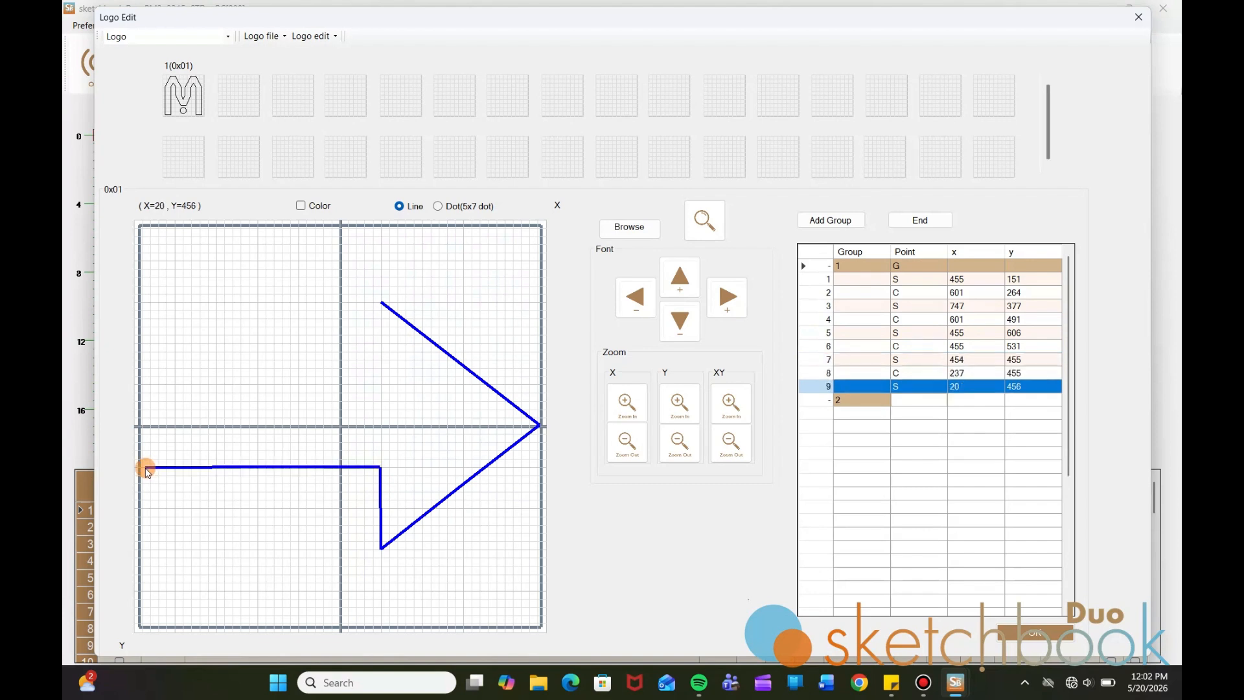
{"action": "left_click", "coordinate": [148, 388]}
{"action": "left_click", "coordinate": [381, 387]}
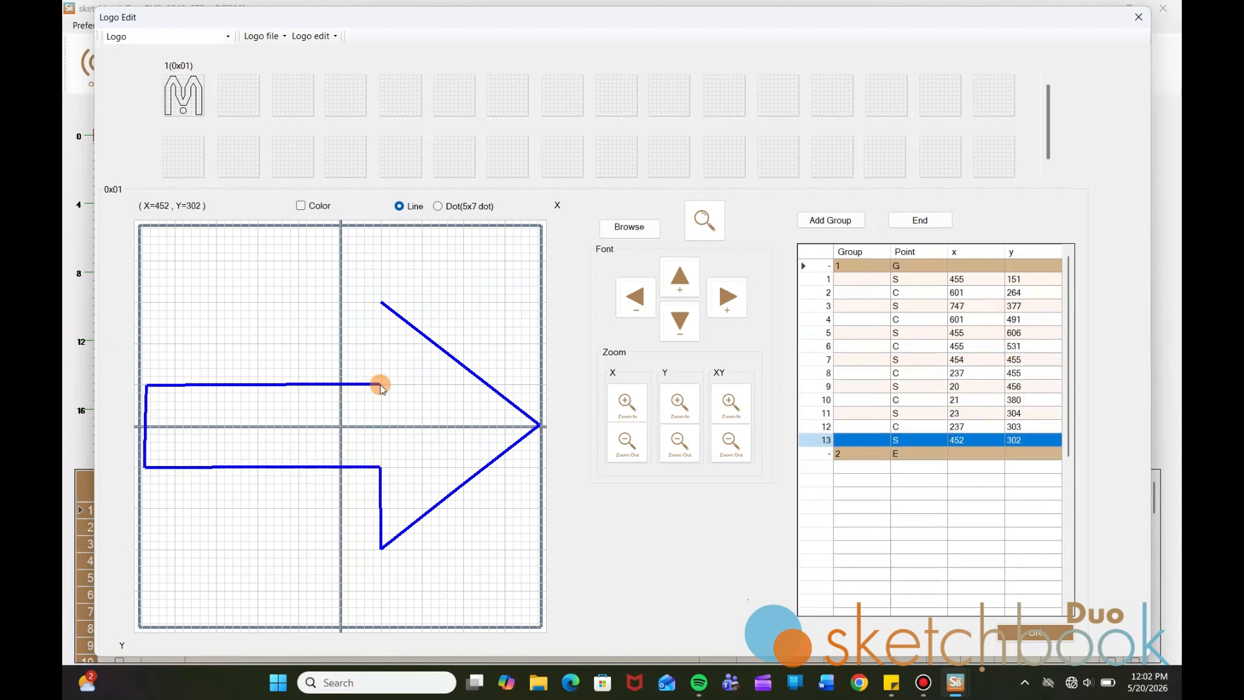
{"action": "left_click", "coordinate": [382, 305]}
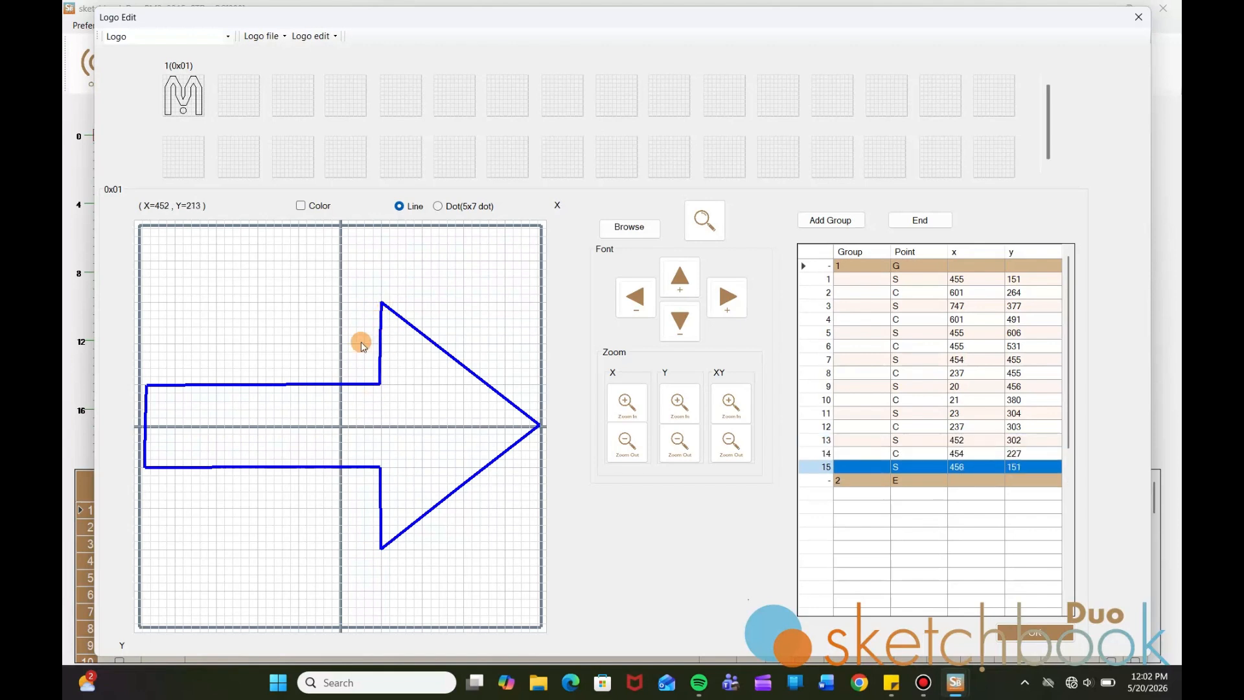
{"action": "left_click", "coordinate": [968, 295]}
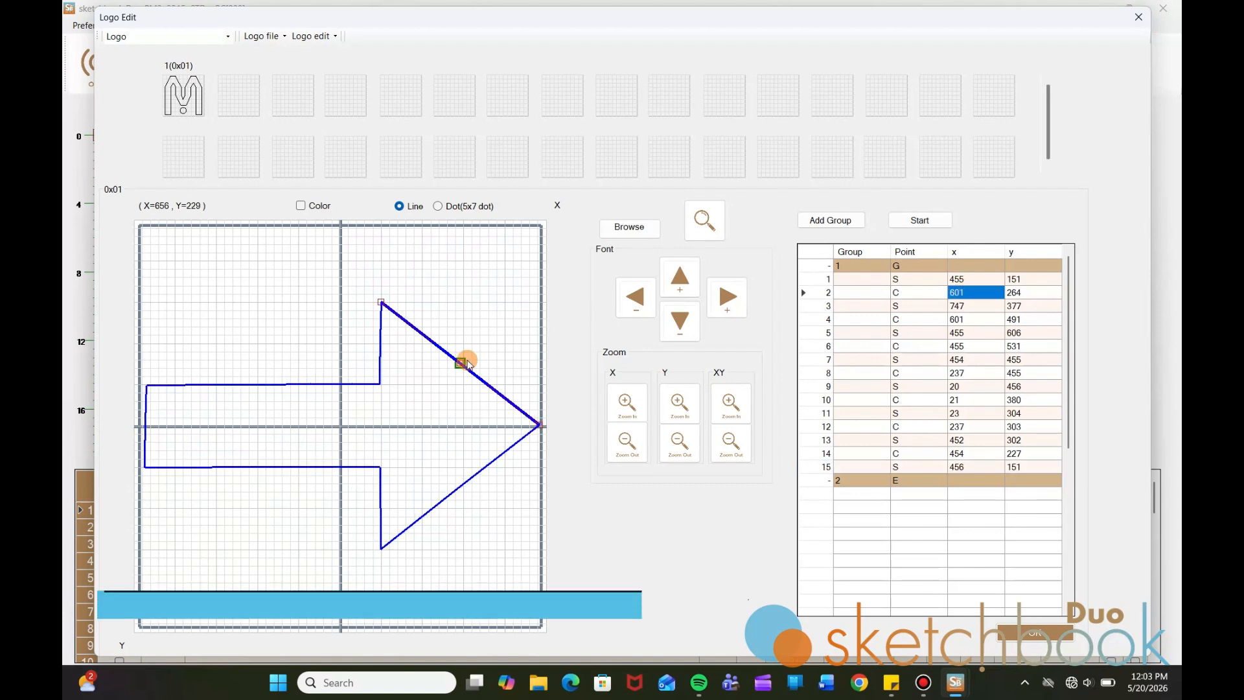
Set point 7's x to 455 and points 10 and 11's x to 20
{"action": "left_click", "coordinate": [959, 306]}
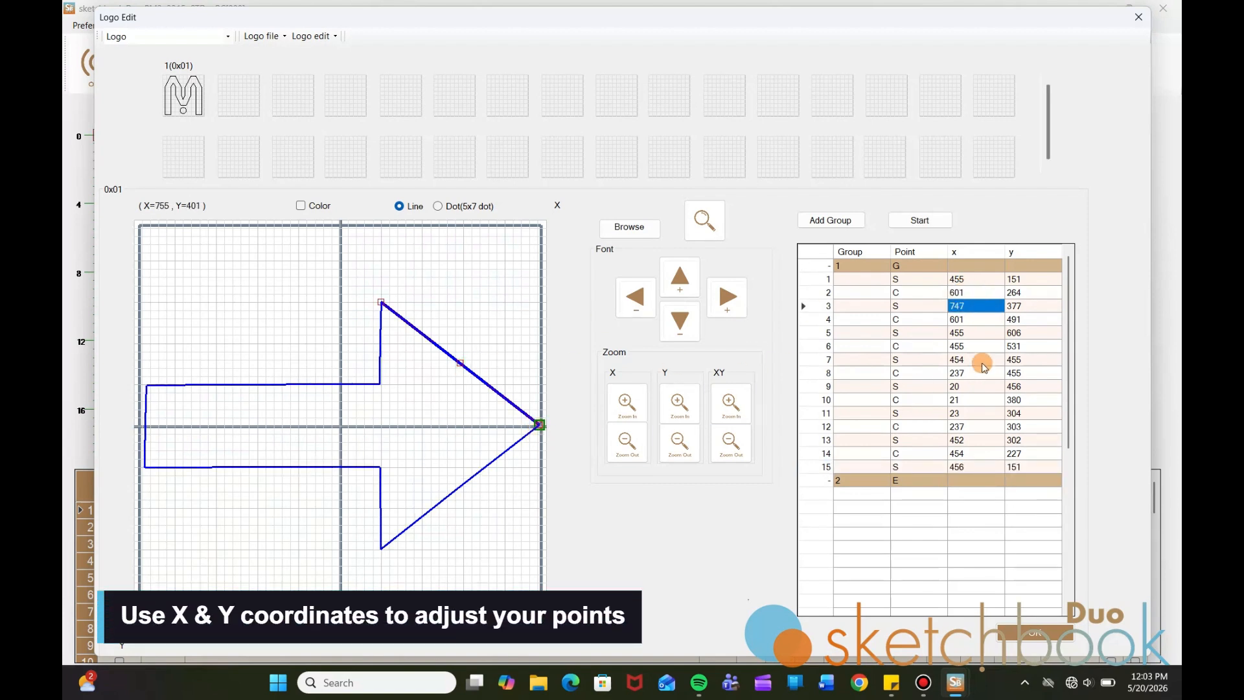
{"action": "left_click", "coordinate": [969, 332]}
{"action": "left_click", "coordinate": [968, 360]}
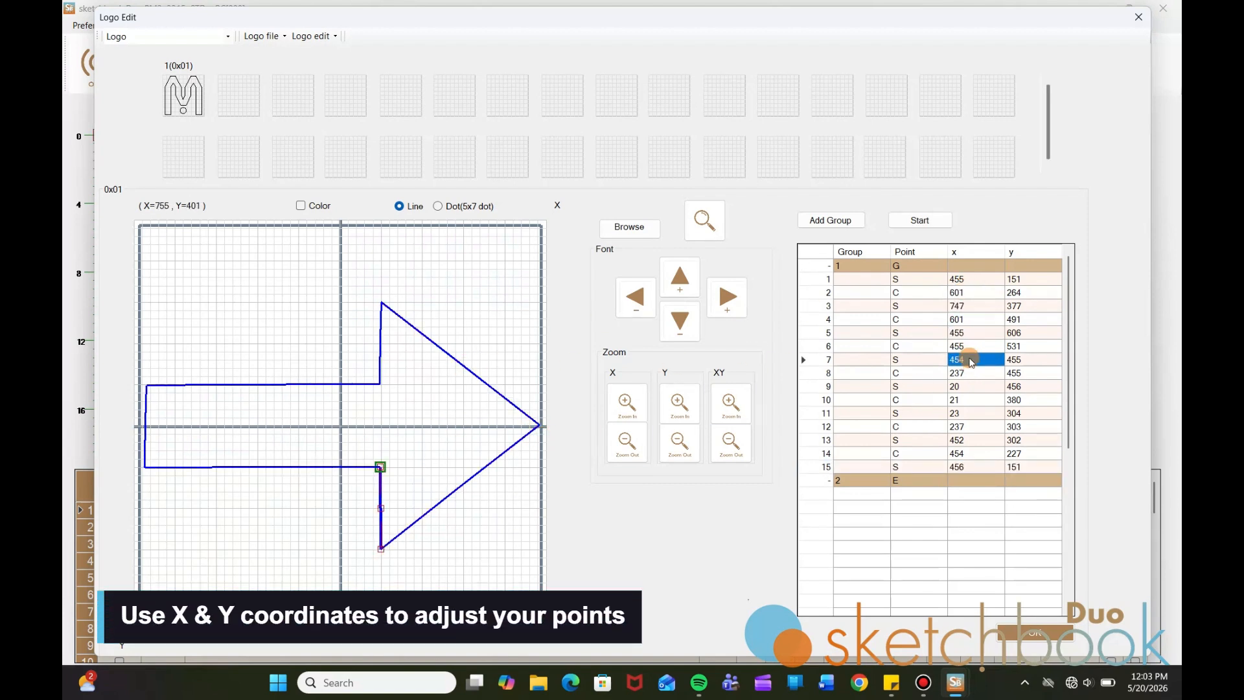
{"action": "type", "text": "455"}
{"action": "key", "text": "Return"}
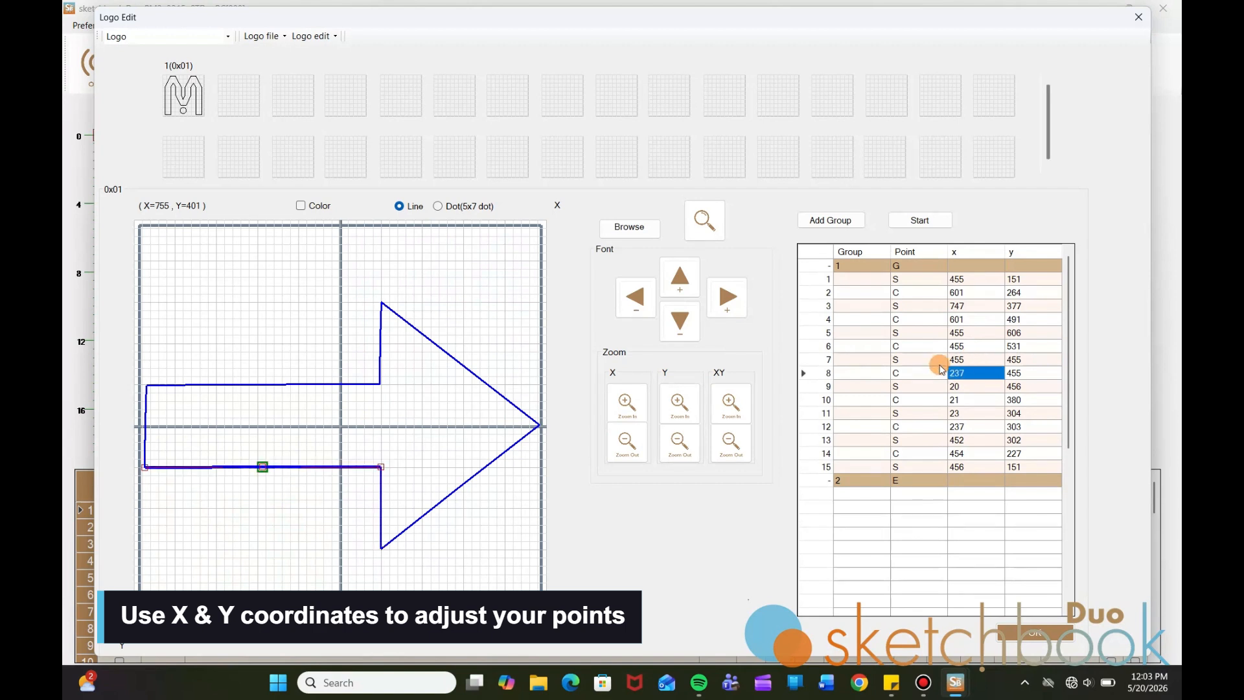
{"action": "left_click", "coordinate": [970, 399]}
{"action": "type", "text": "20"}
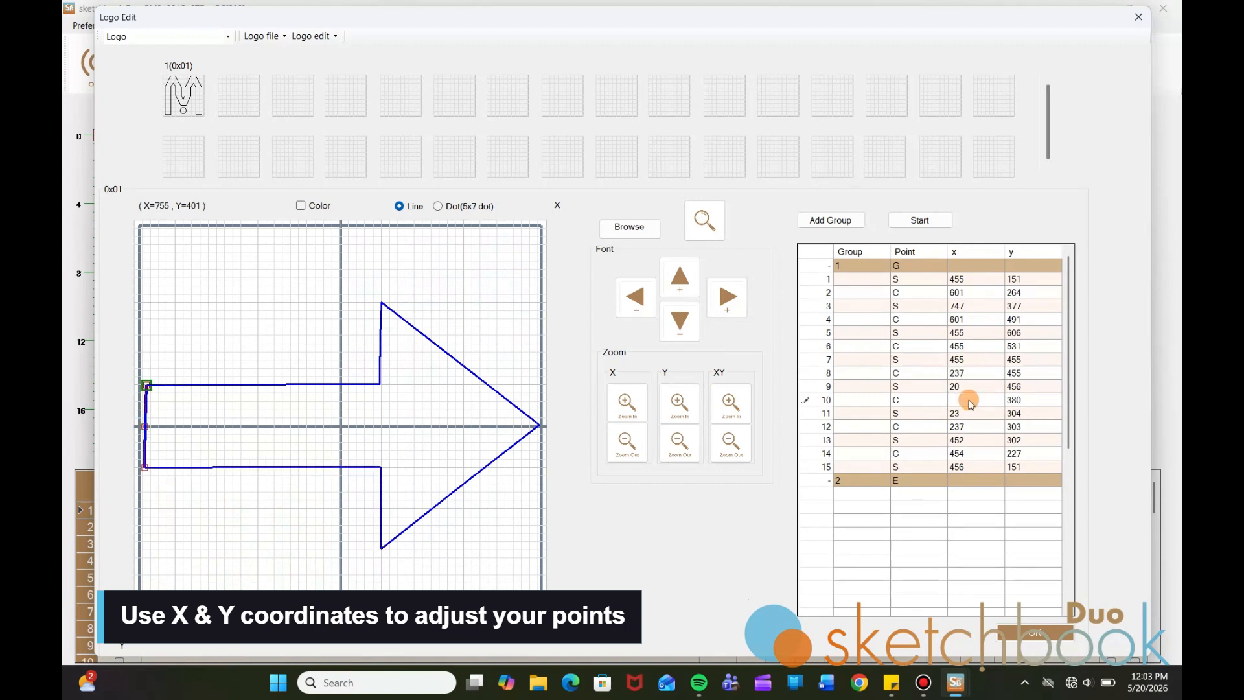
{"action": "key", "text": "Return"}
{"action": "type", "text": "20"}
{"action": "key", "text": "Return"}
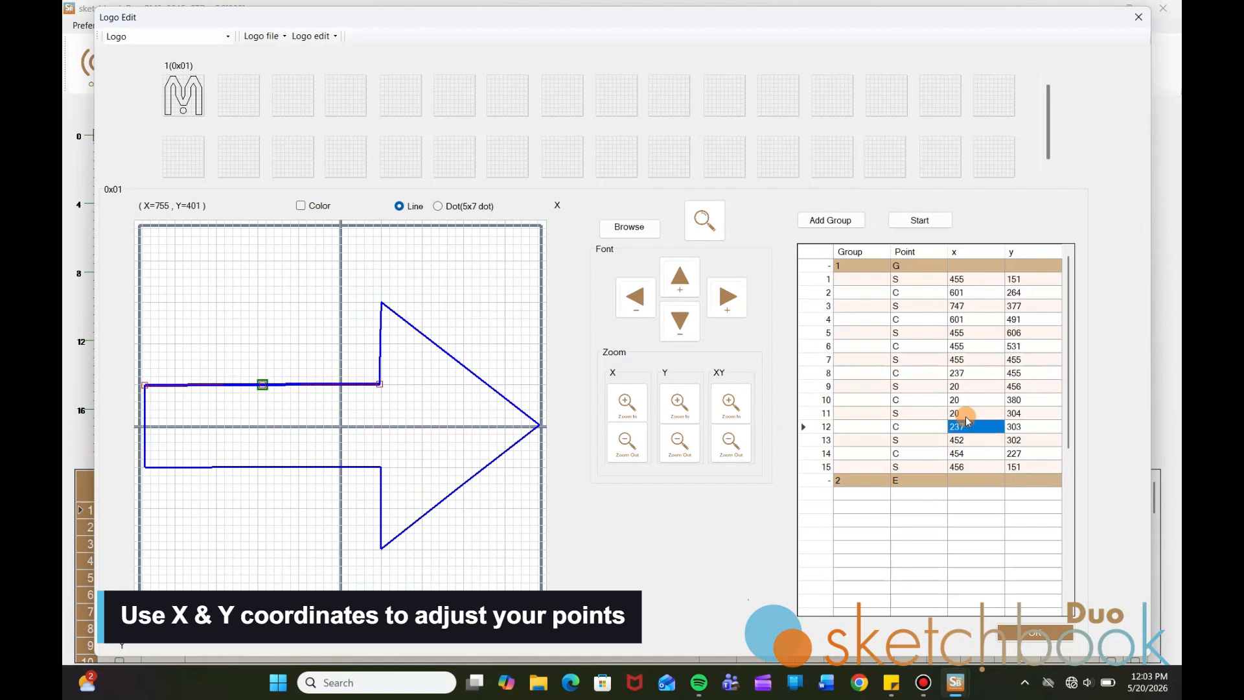
Set point 9's y to 455 and points 12 and 13's y to 304
{"action": "left_click", "coordinate": [969, 374]}
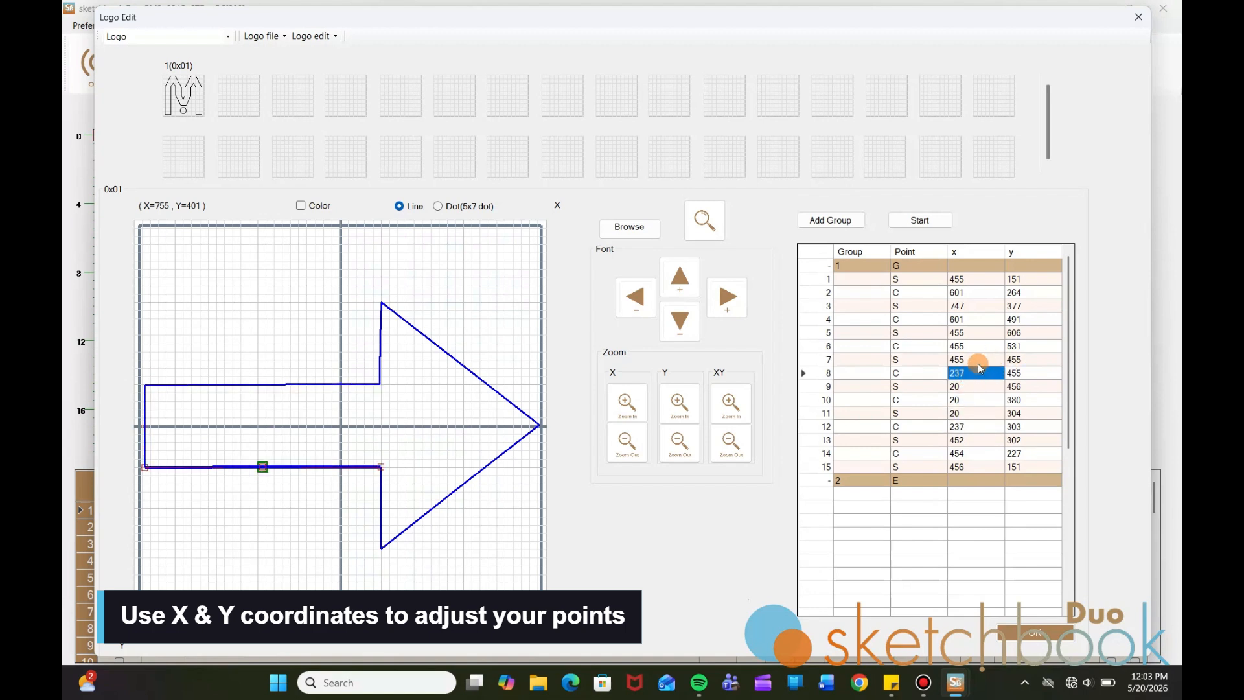
{"action": "left_click", "coordinate": [969, 361]}
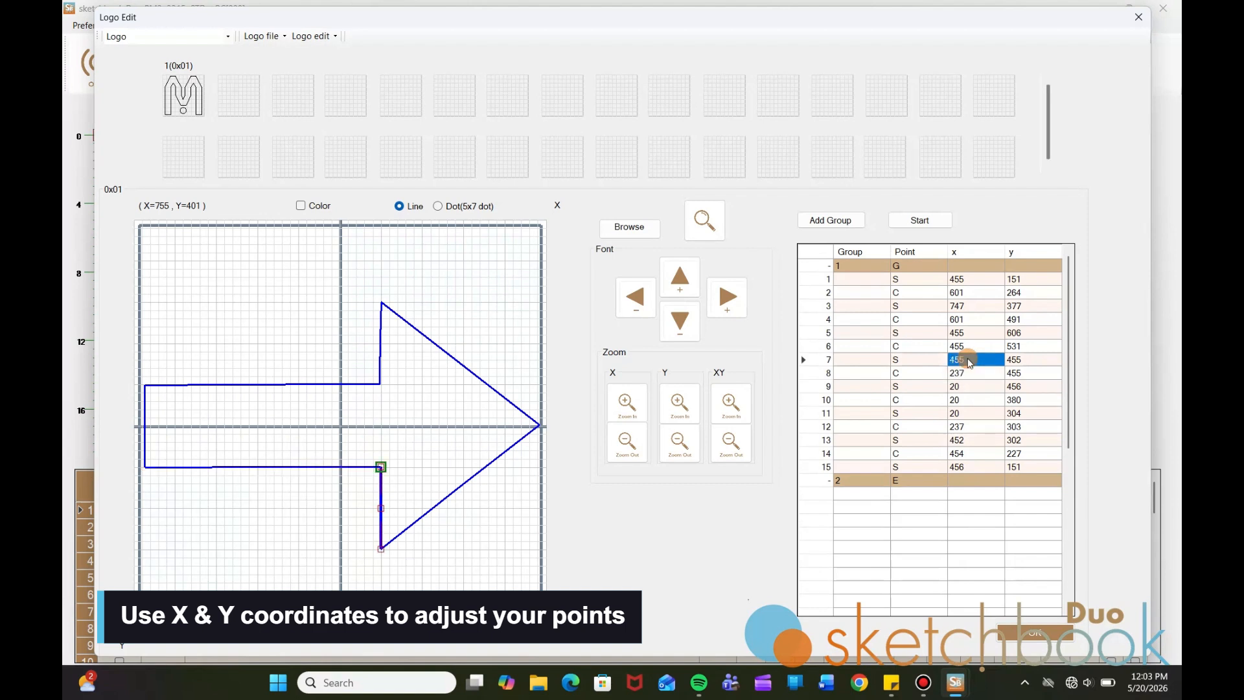
{"action": "left_click", "coordinate": [1021, 389]}
{"action": "type", "text": "455"}
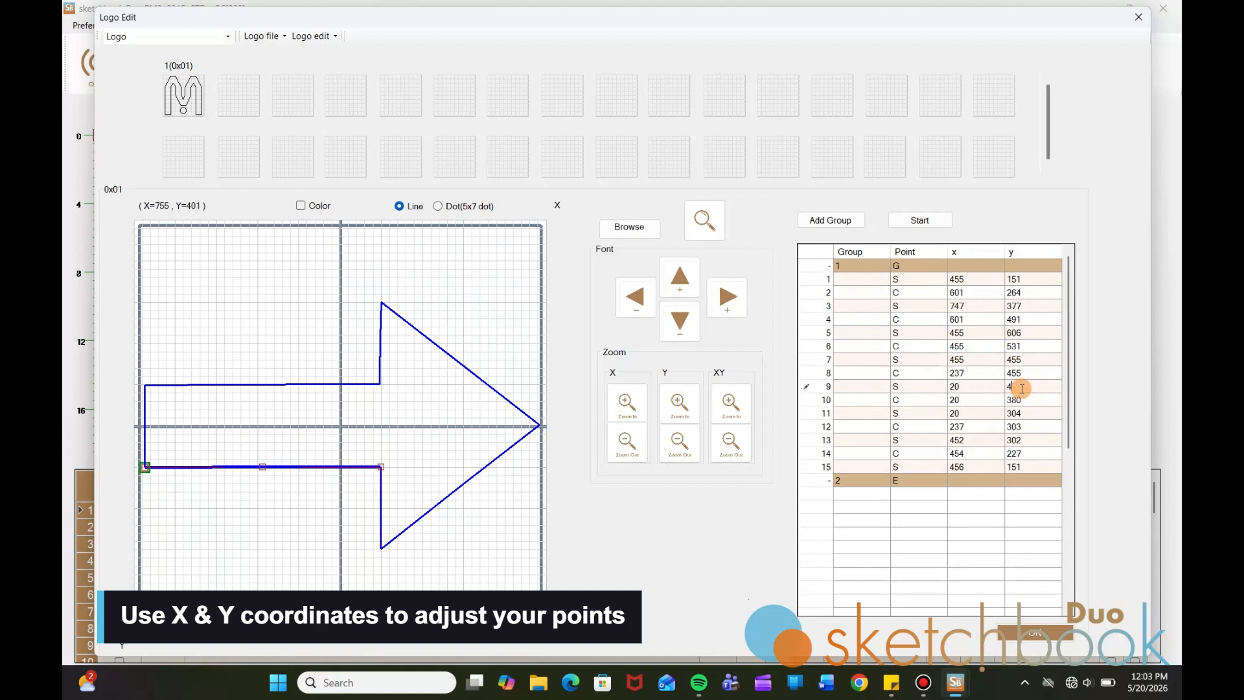
{"action": "key", "text": "Return"}
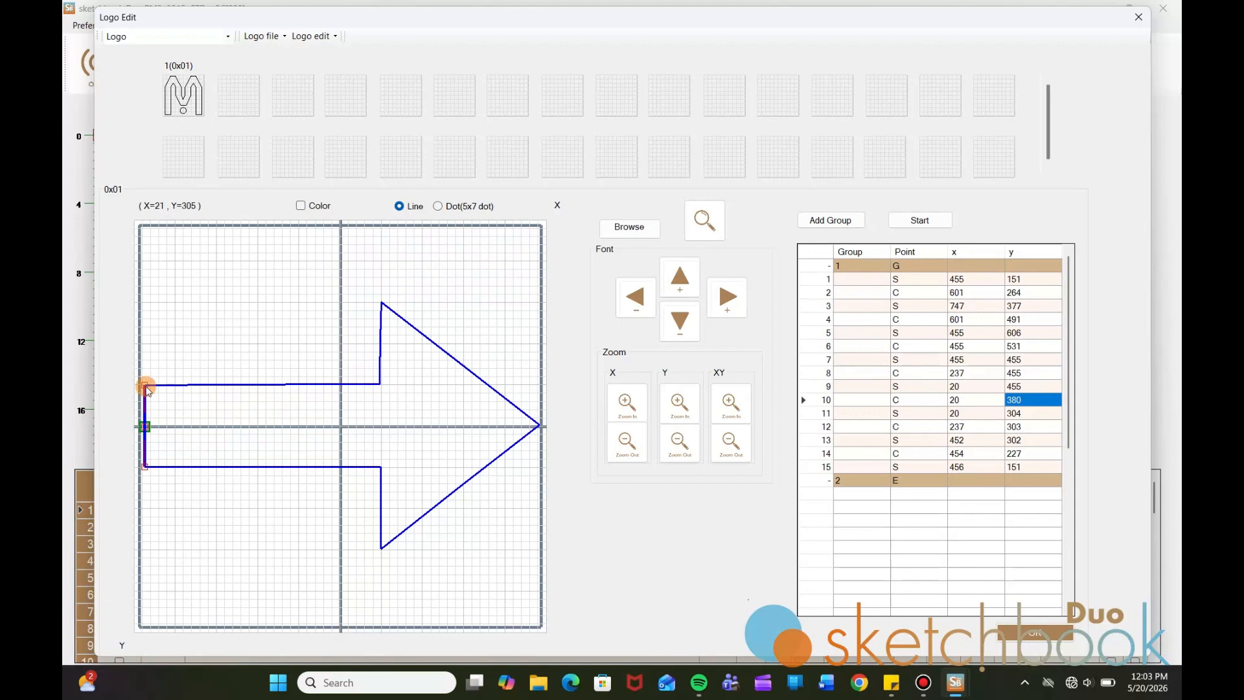
{"action": "left_click", "coordinate": [957, 428]}
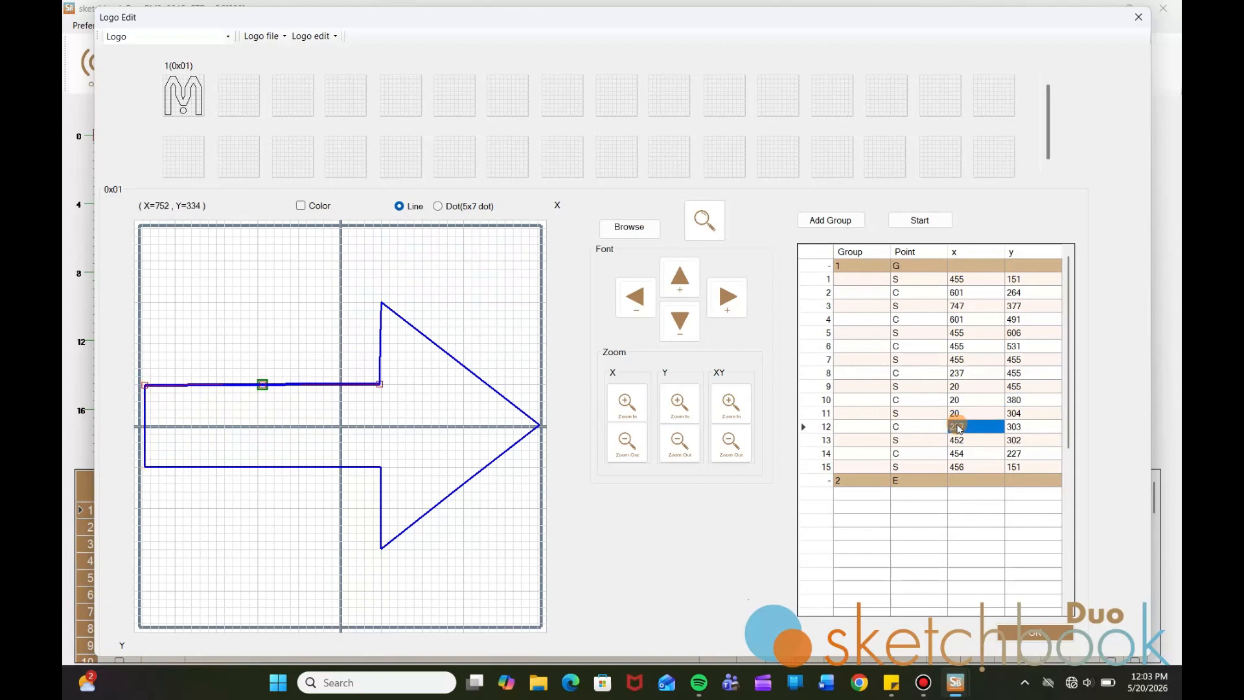
{"action": "left_click", "coordinate": [1014, 427]}
{"action": "type", "text": "304"}
{"action": "key", "text": "Return"}
{"action": "type", "text": "304"}
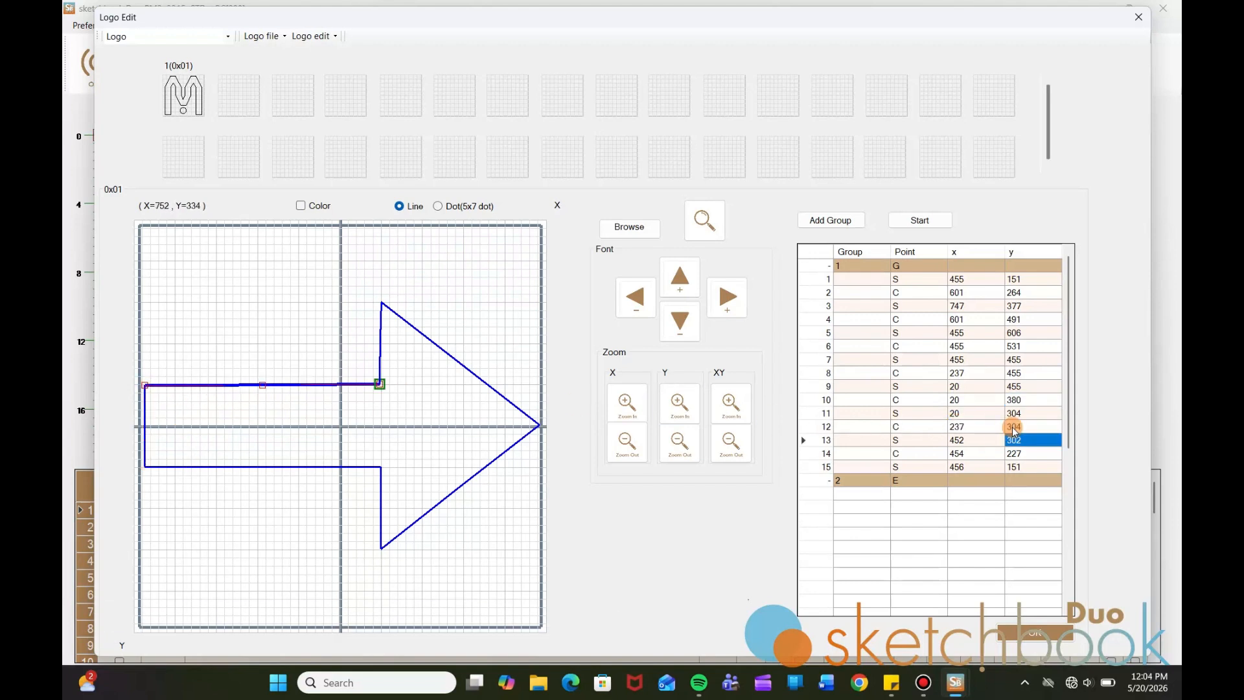
{"action": "key", "text": "Return"}
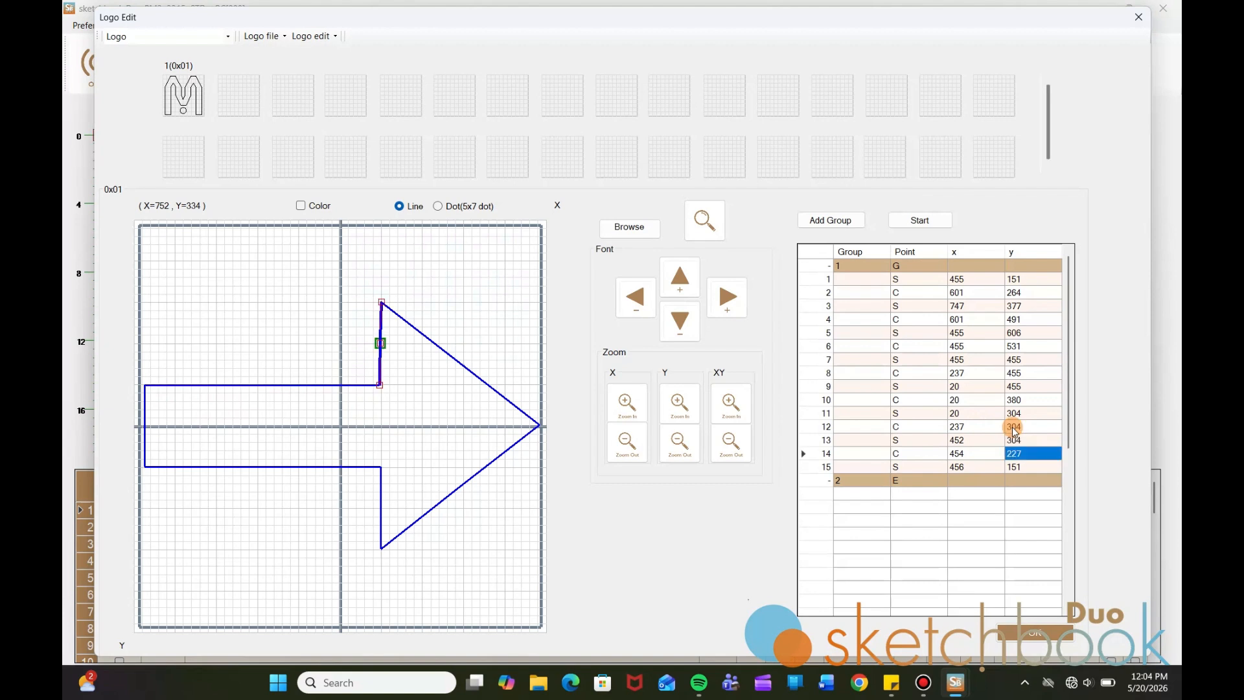
Set the x of points 13, 14 and 15 to 455 to straighten the head base
{"action": "left_click", "coordinate": [972, 455]}
{"action": "left_click", "coordinate": [962, 442]}
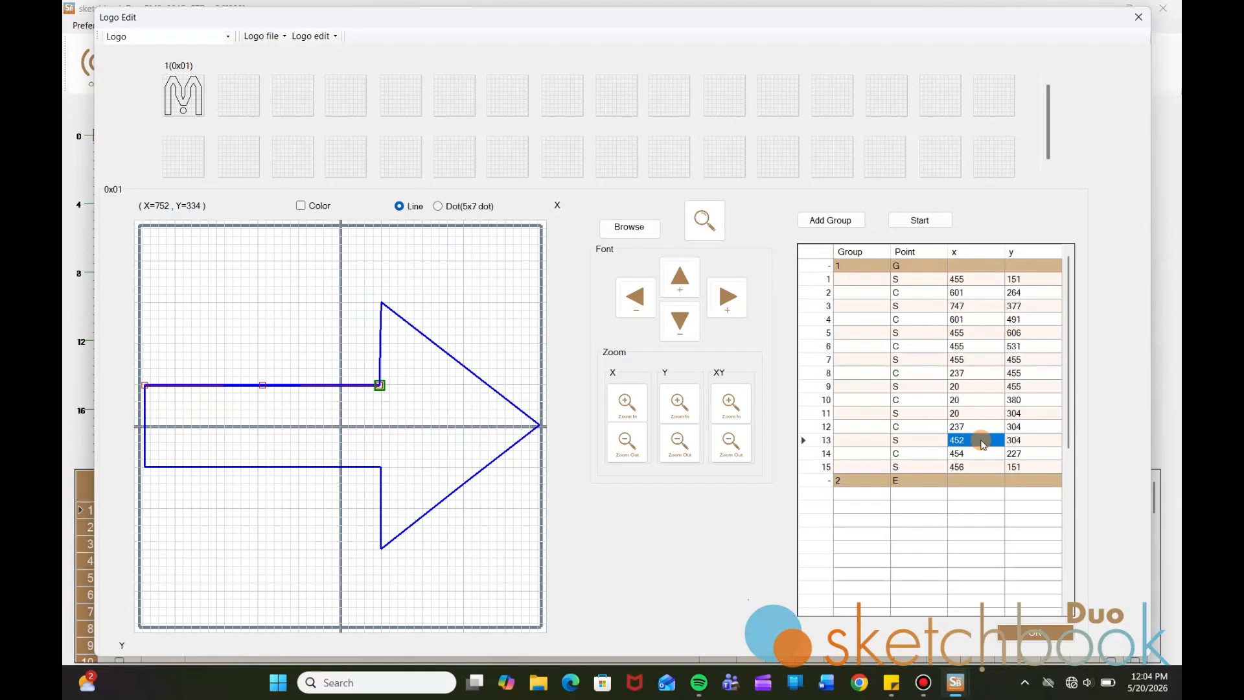
{"action": "type", "text": "455"}
{"action": "key", "text": "Return"}
{"action": "type", "text": "455"}
{"action": "key", "text": "Return"}
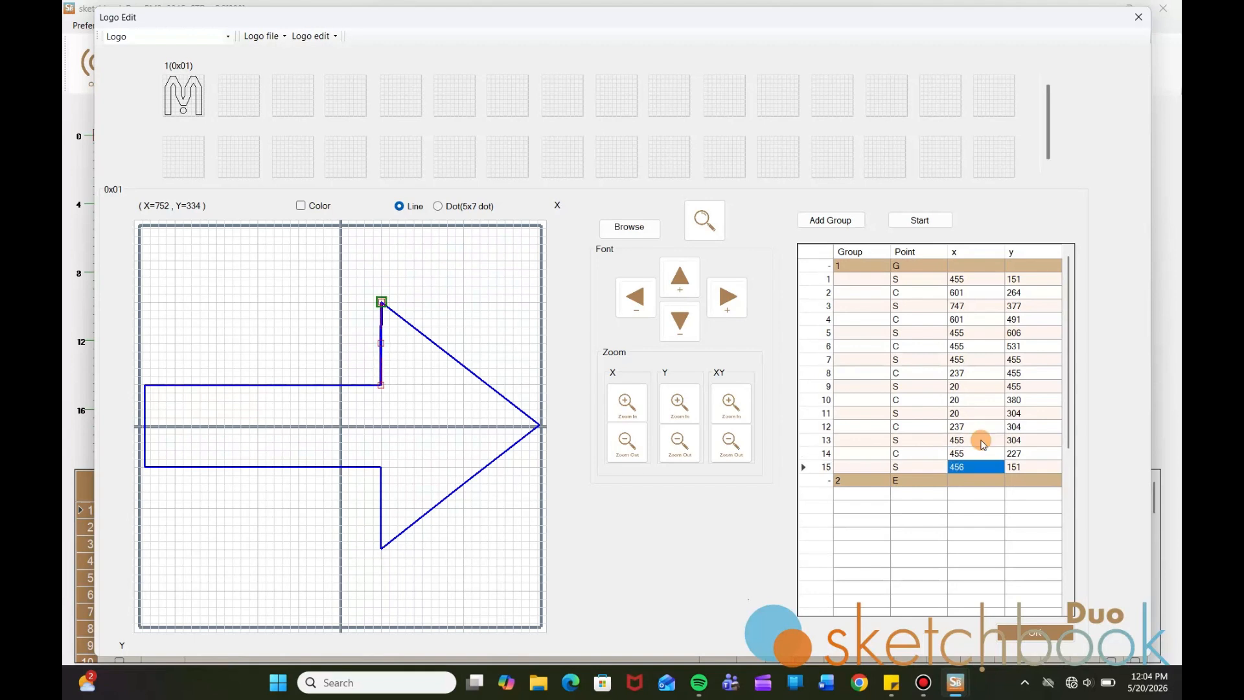
{"action": "type", "text": "455"}
{"action": "key", "text": "Return"}
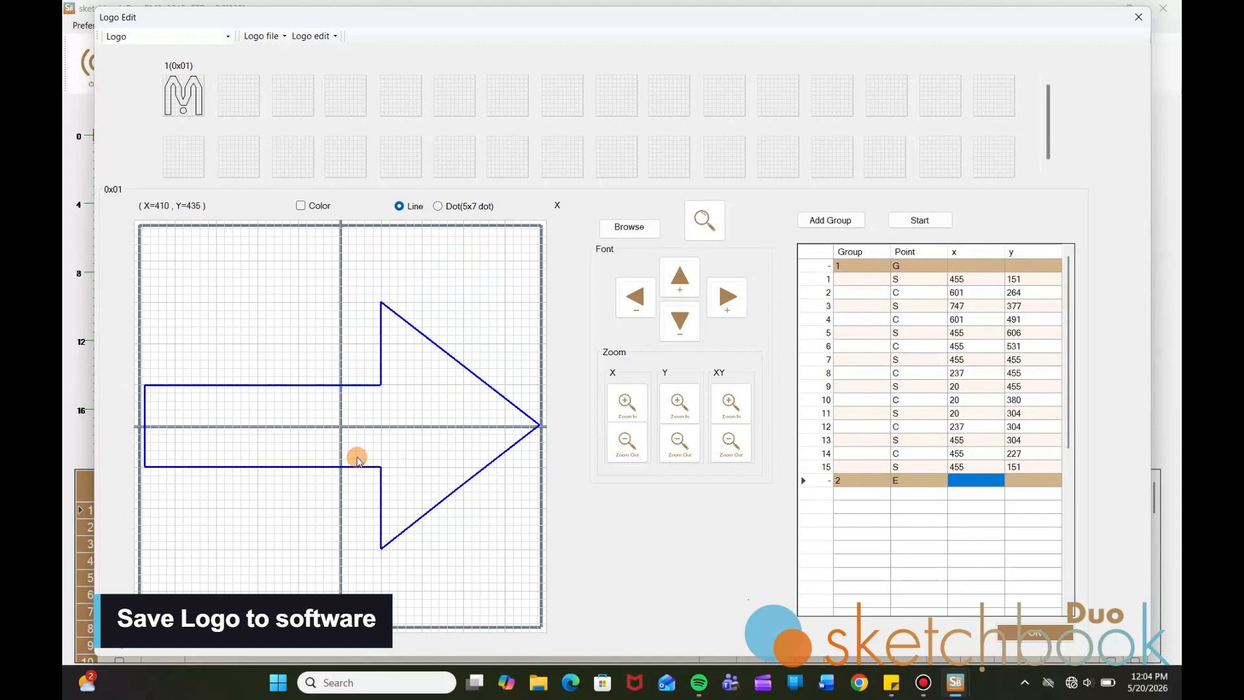
Save the arrow with Save as into logo slot 02 (0x02), beside the M logo
{"action": "left_click", "coordinate": [309, 36]}
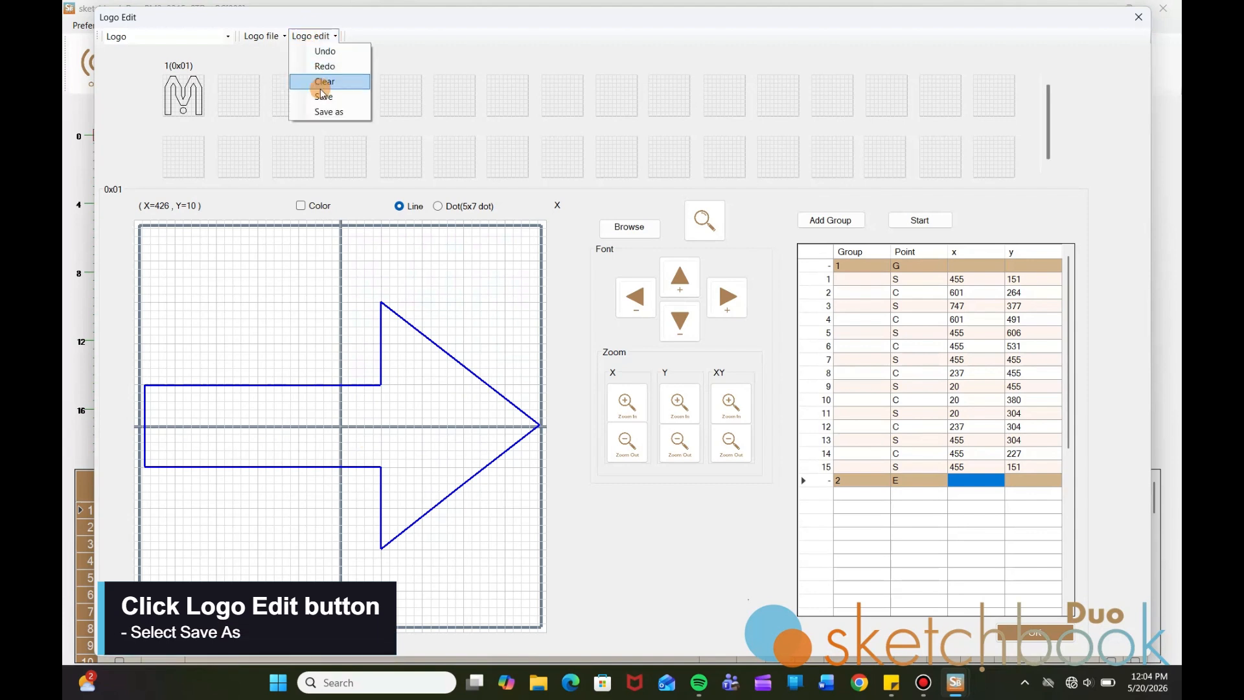
{"action": "left_click", "coordinate": [327, 113]}
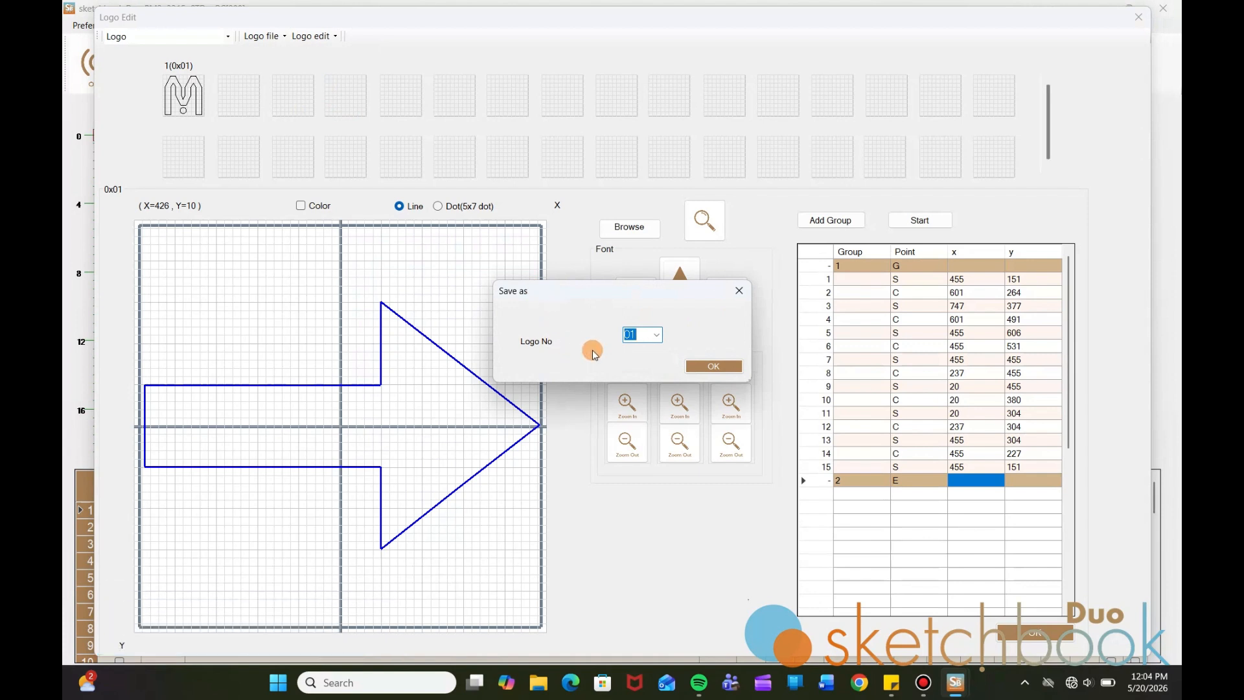
{"action": "left_click", "coordinate": [657, 335]}
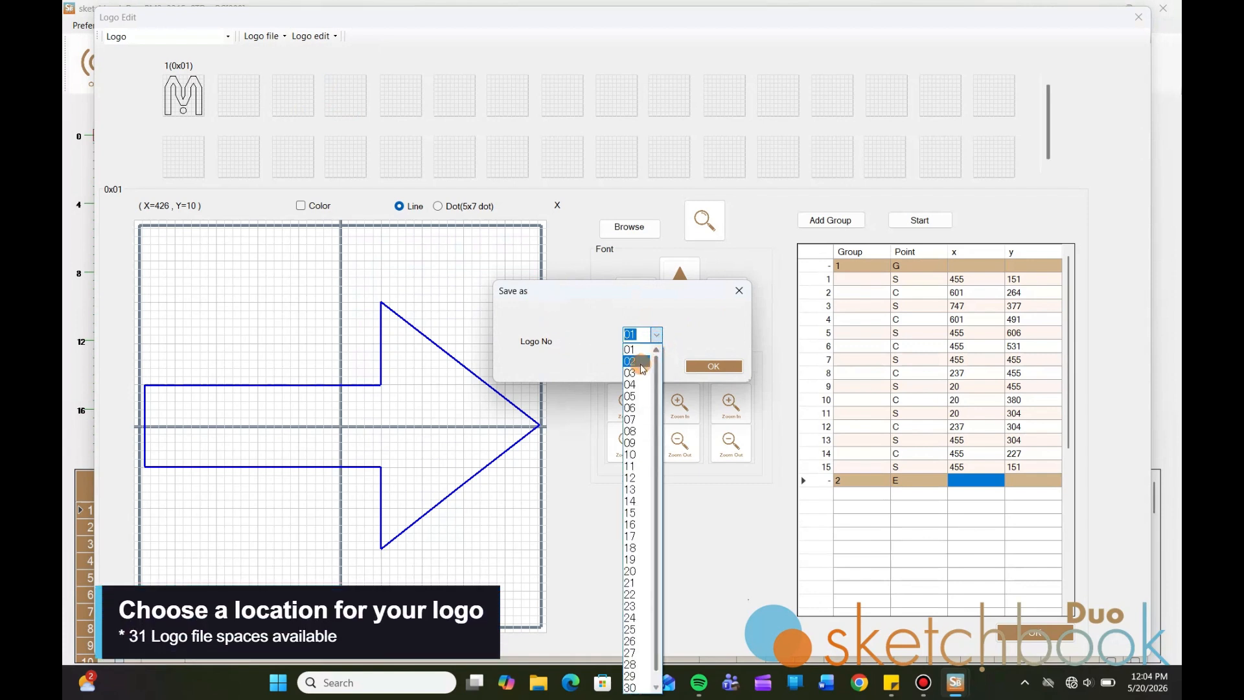
{"action": "left_click", "coordinate": [638, 361]}
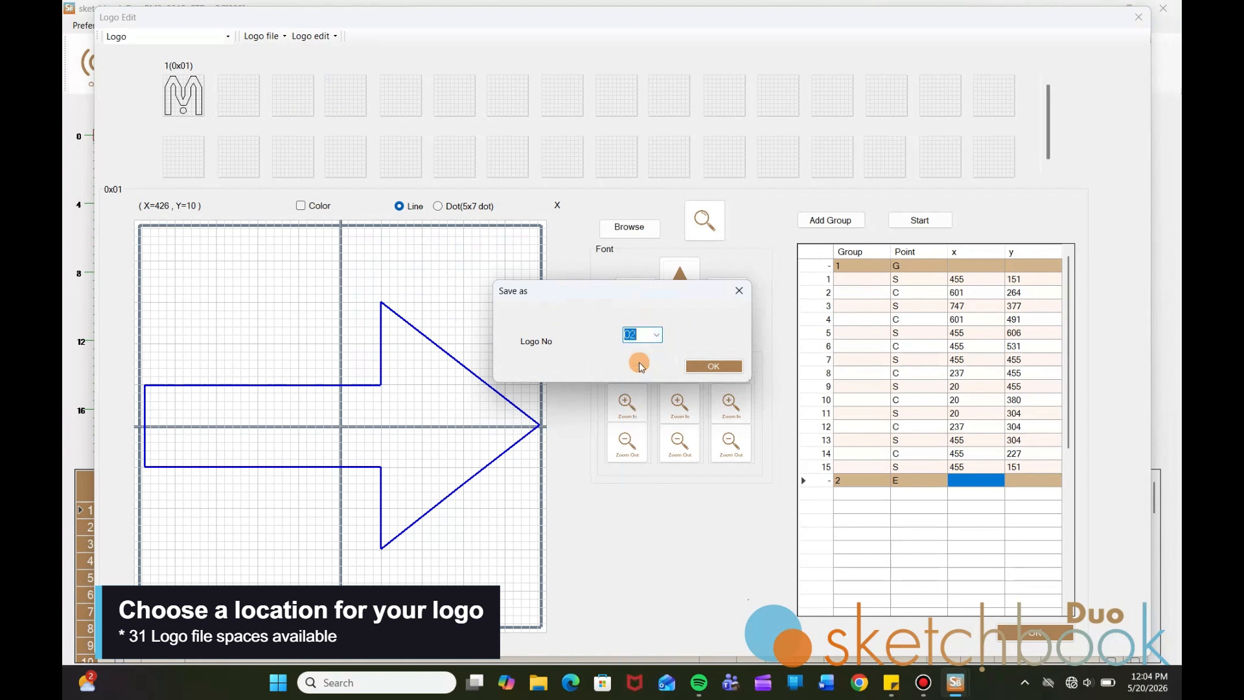
{"action": "left_click", "coordinate": [712, 365]}
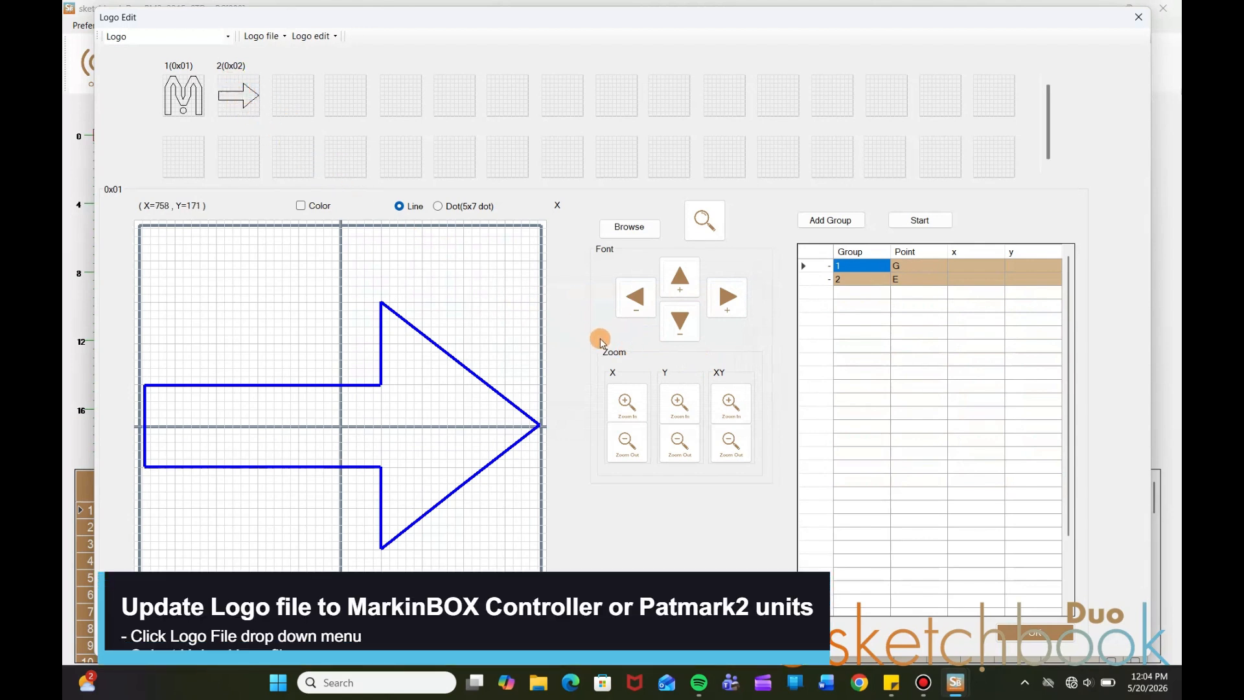
Upload the logo file to the controller and acknowledge the 'Sent. Restart the controller' notice
{"action": "left_click", "coordinate": [262, 36]}
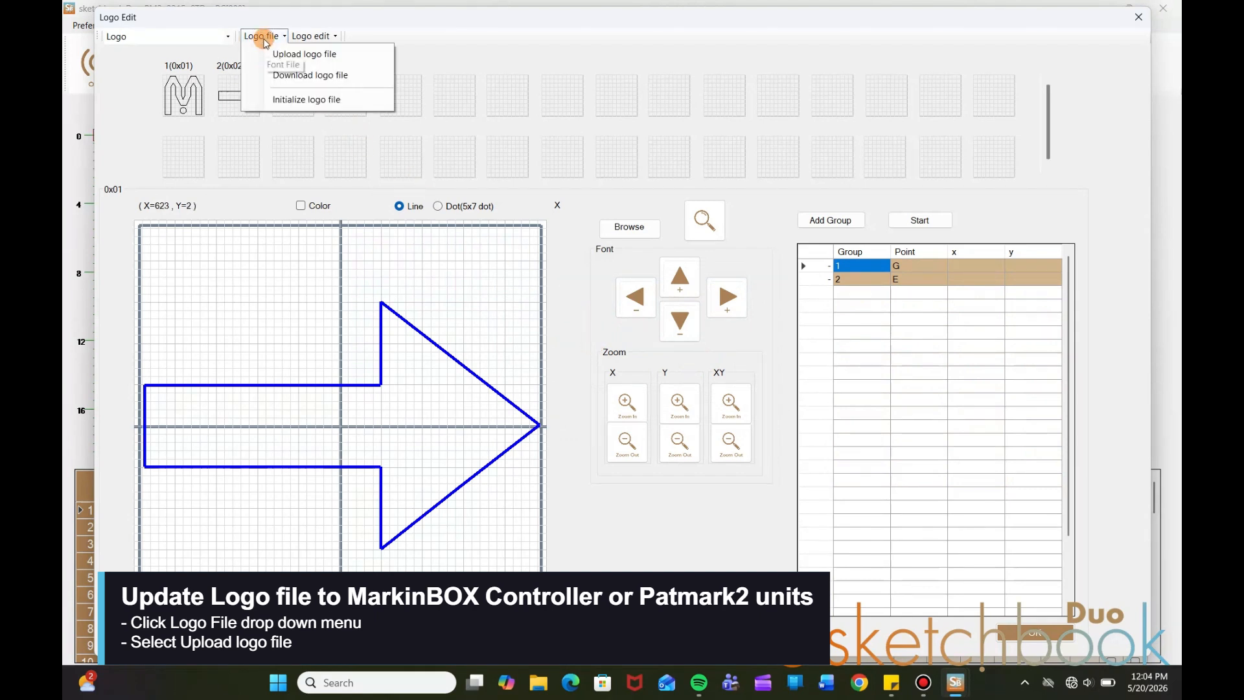
{"action": "left_click", "coordinate": [307, 57]}
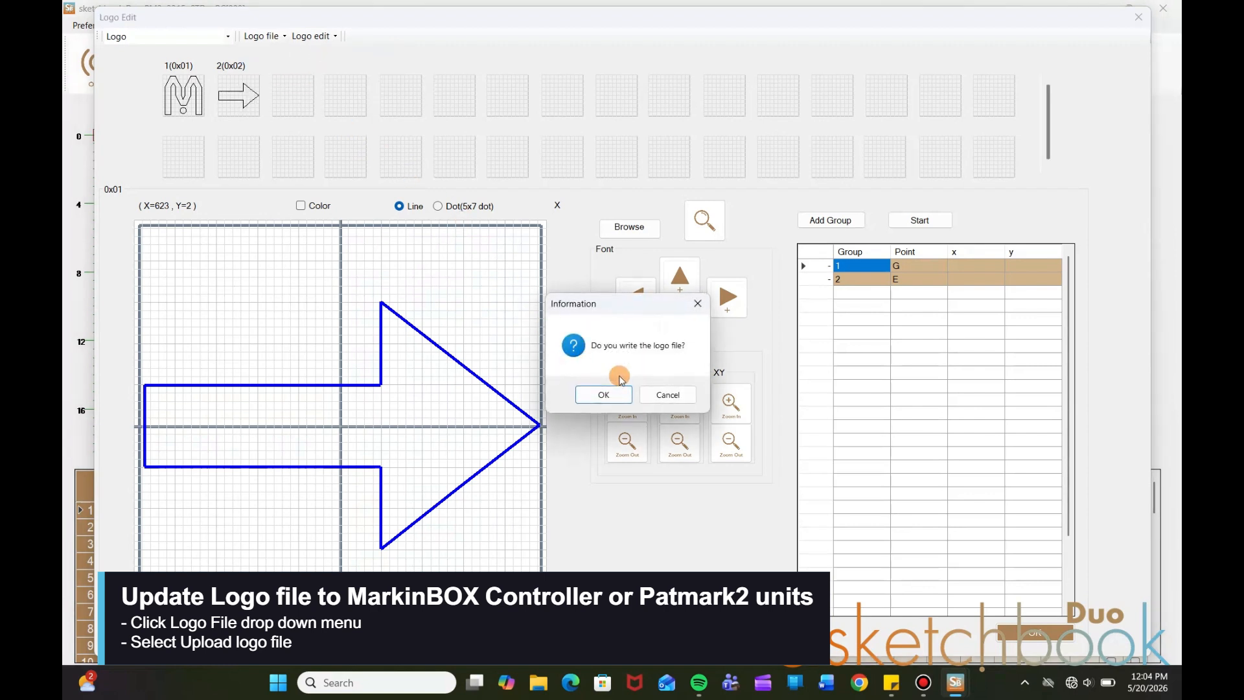
{"action": "left_click", "coordinate": [604, 396]}
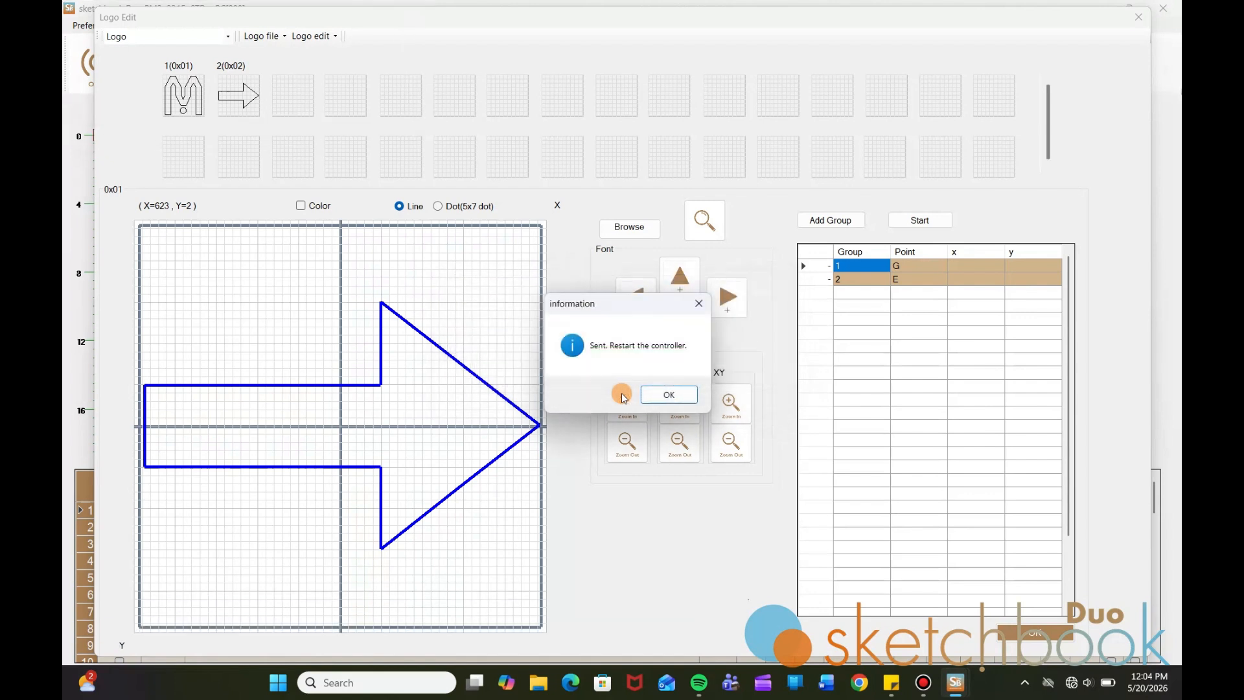
{"action": "left_click", "coordinate": [671, 396]}
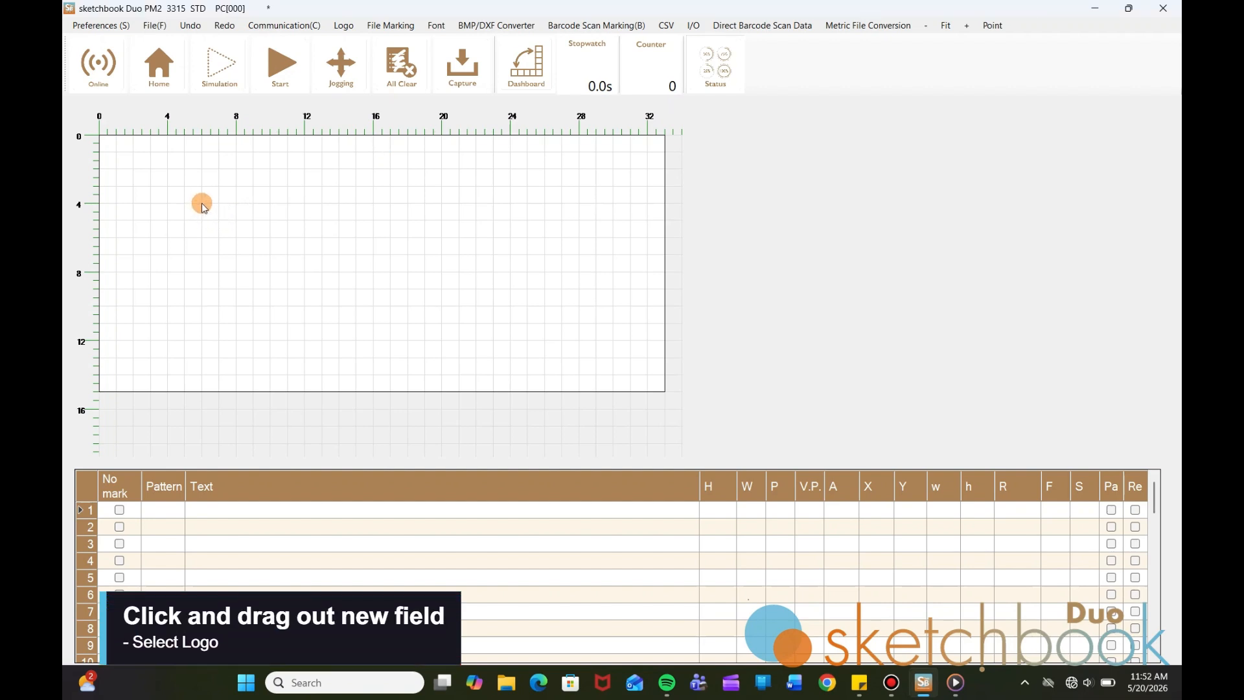
Drag out a new field left of centre and make it logo 02, the arrow (@L[02])
{"action": "left_click_drag", "start_coordinate": [202, 205], "coordinate": [526, 305]}
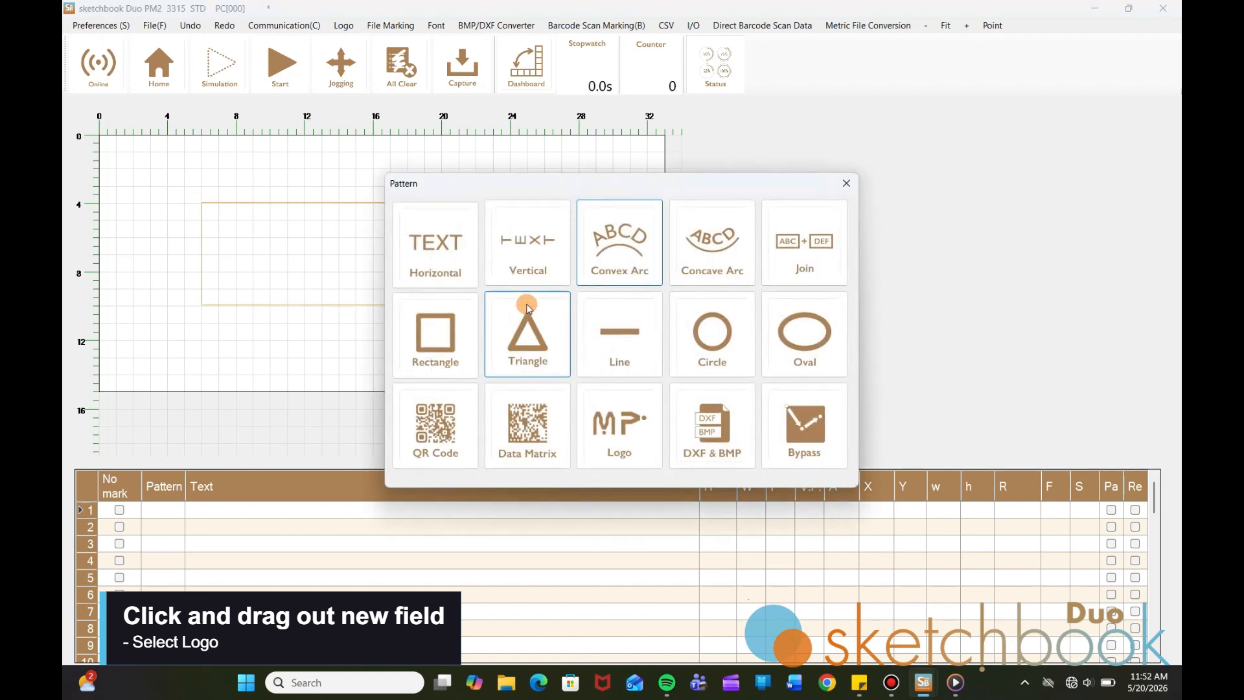
{"action": "left_click", "coordinate": [620, 430]}
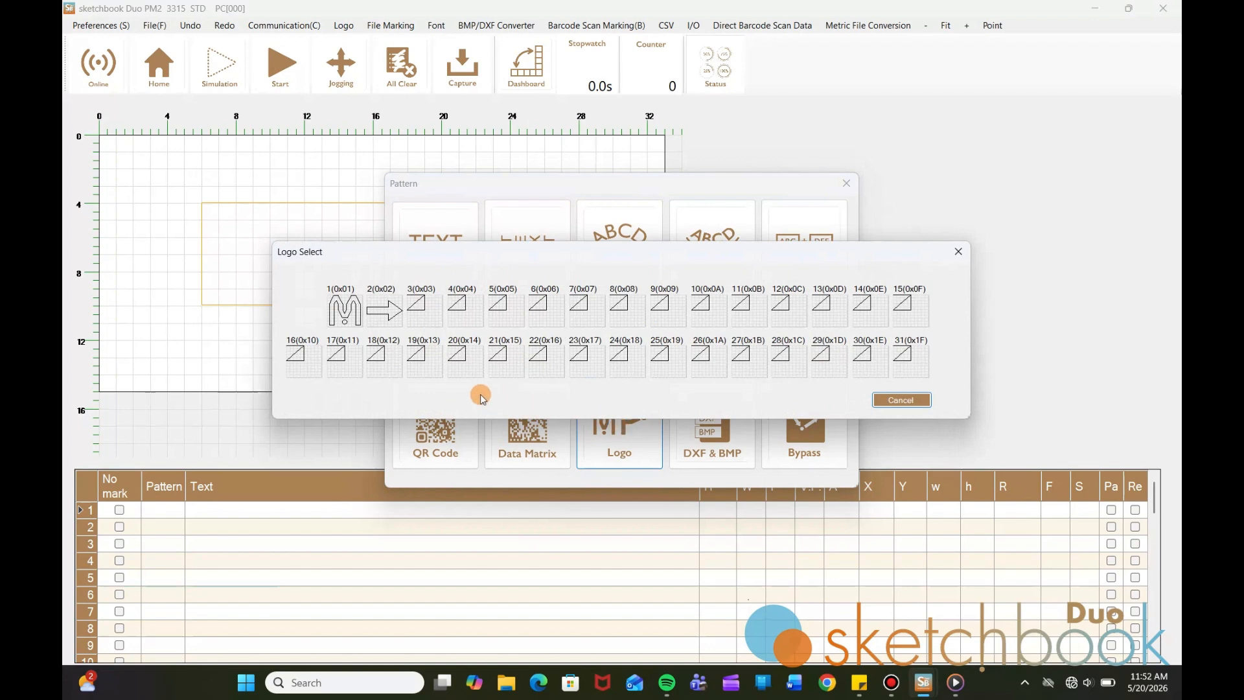
{"action": "left_click", "coordinate": [382, 314]}
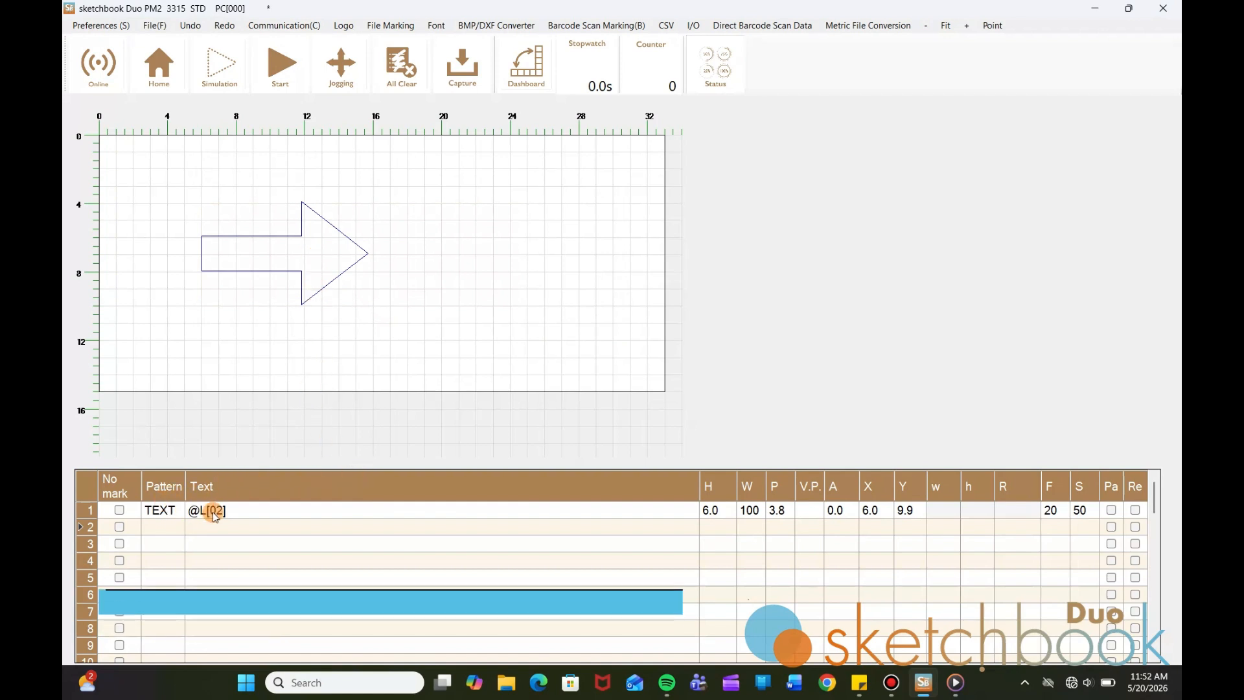
Set the arrow's height to 8.0 and rotate it 90° to point upward
{"action": "left_click", "coordinate": [709, 511]}
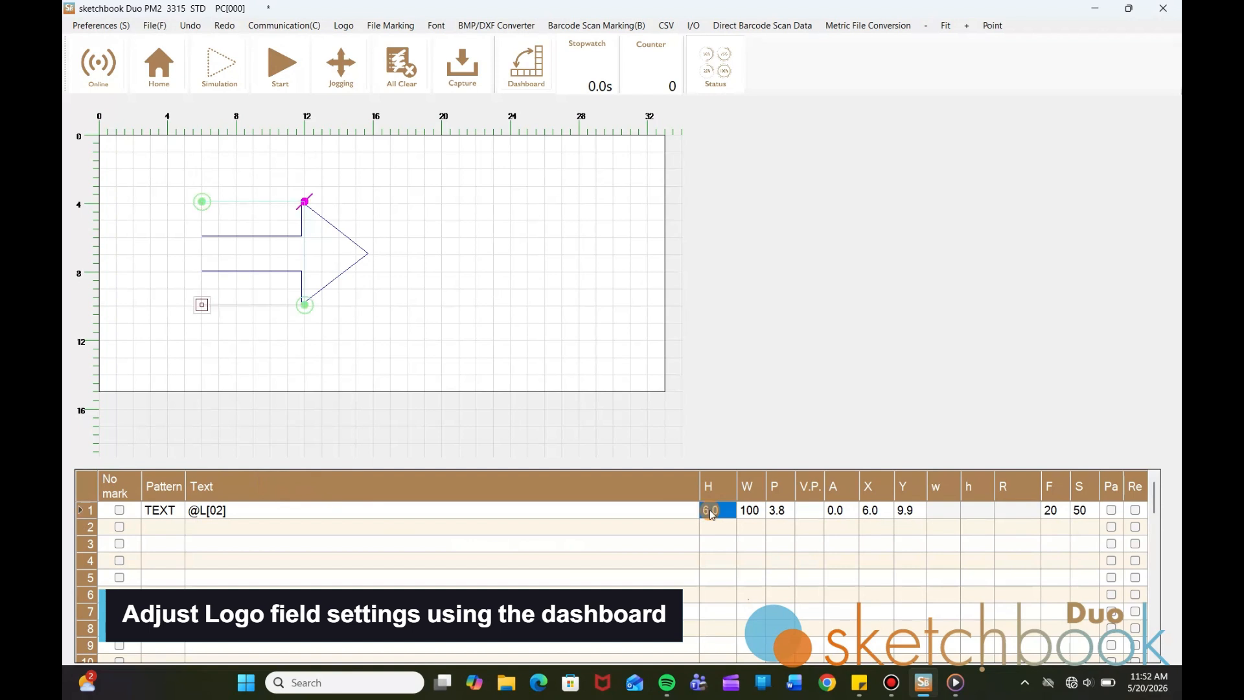
{"action": "type", "text": "8"}
{"action": "key", "text": "Return"}
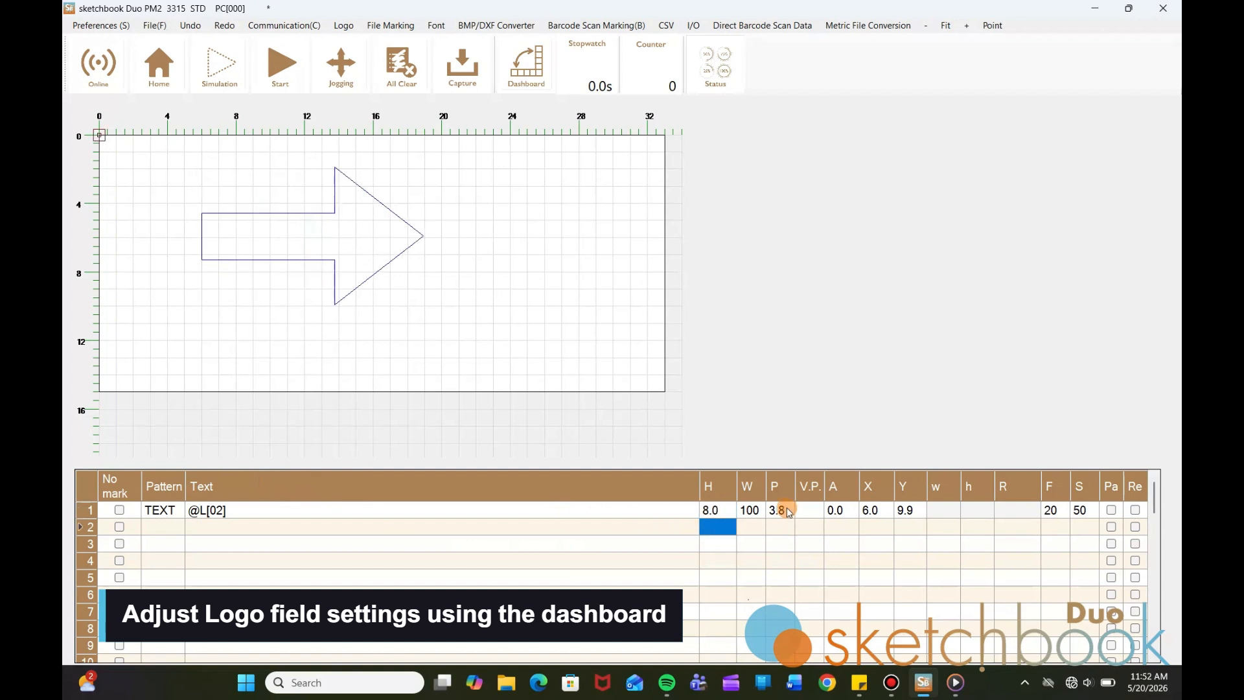
{"action": "left_click", "coordinate": [838, 511]}
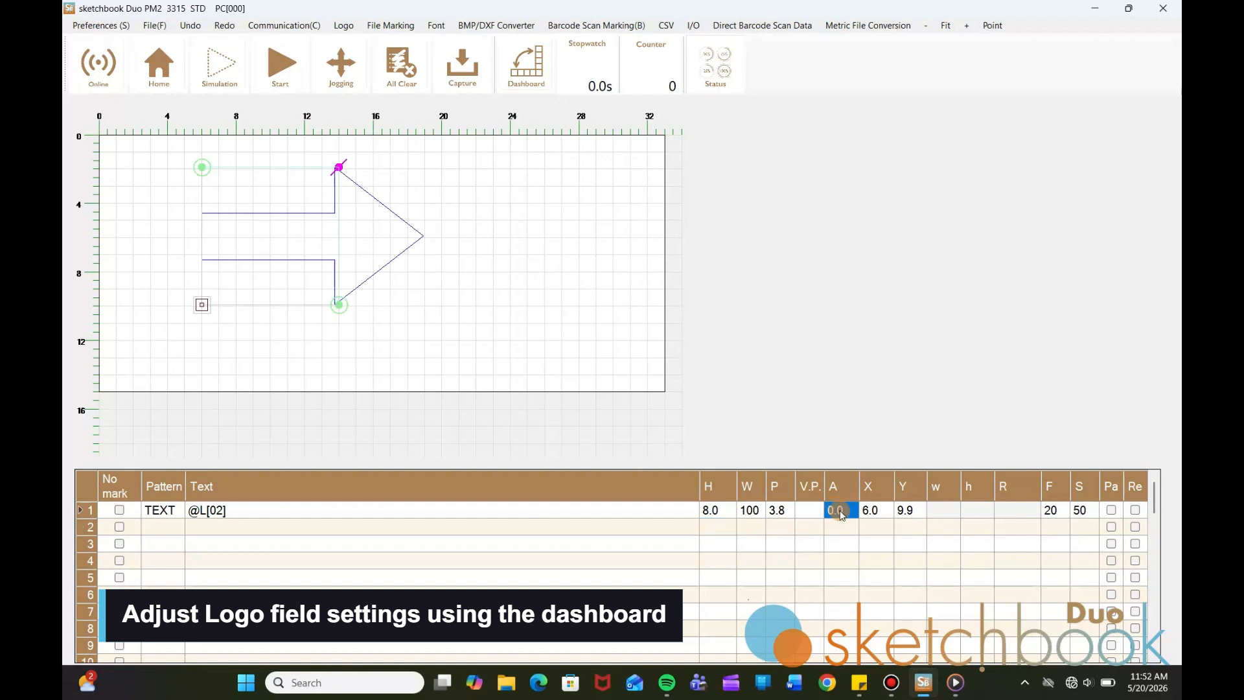
{"action": "type", "text": "90"}
{"action": "key", "text": "Return"}
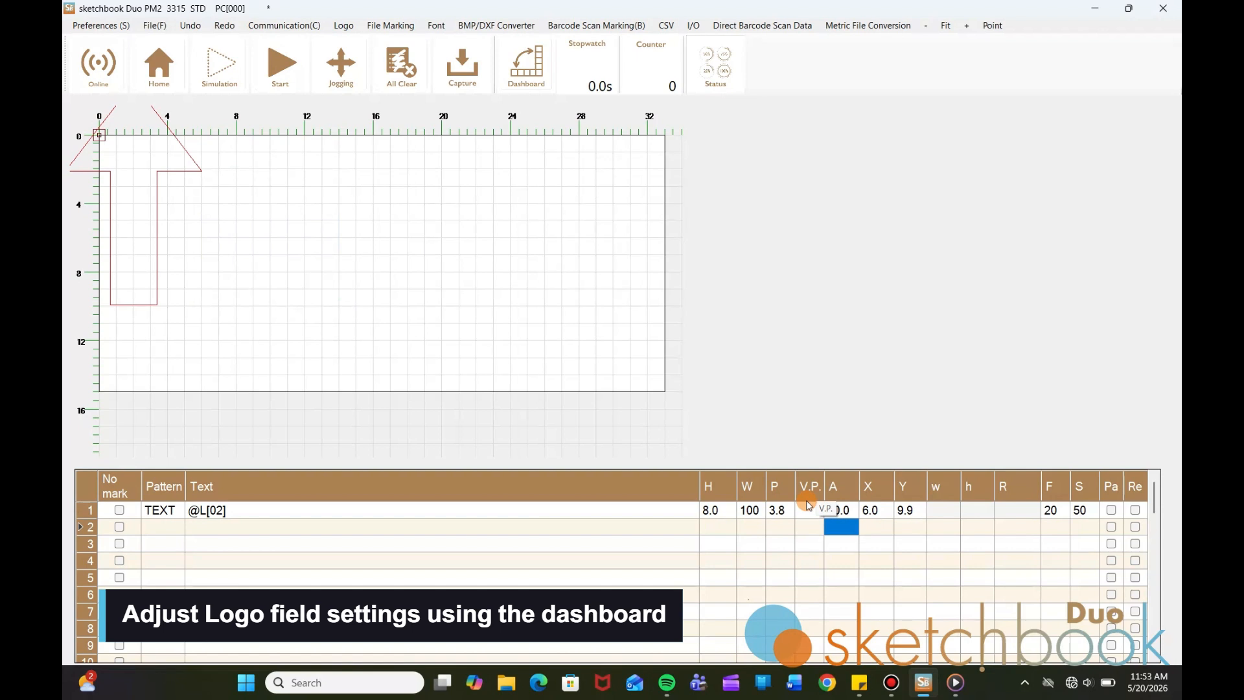
Position the arrow at X 10.0, Y 14.0 with S 30
{"action": "left_click", "coordinate": [876, 512]}
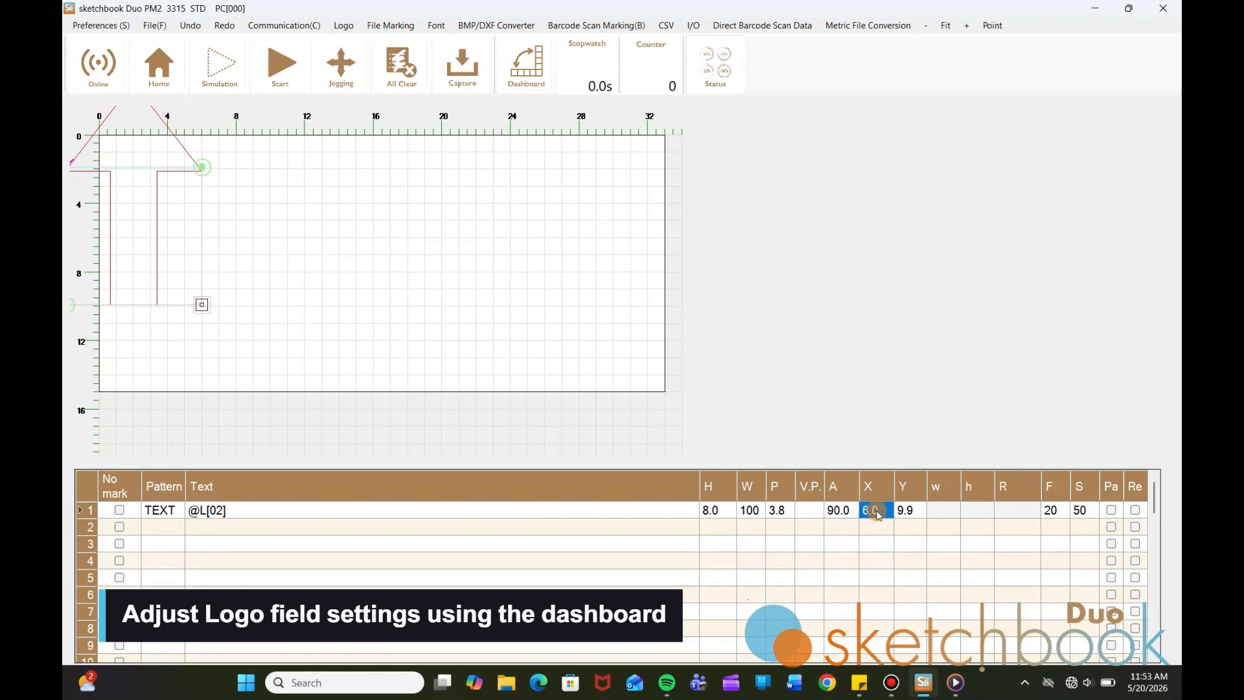
{"action": "type", "text": "10"}
{"action": "key", "text": "Return"}
{"action": "left_click", "coordinate": [905, 511]}
{"action": "type", "text": "14"}
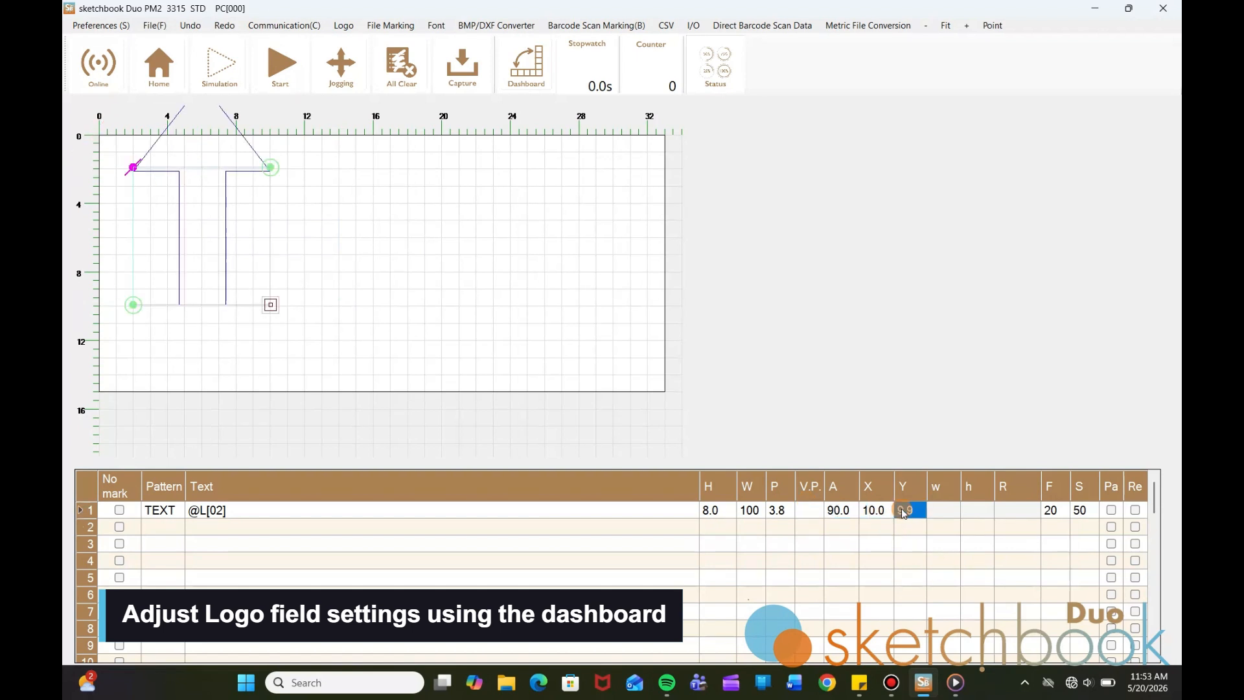
{"action": "key", "text": "Return"}
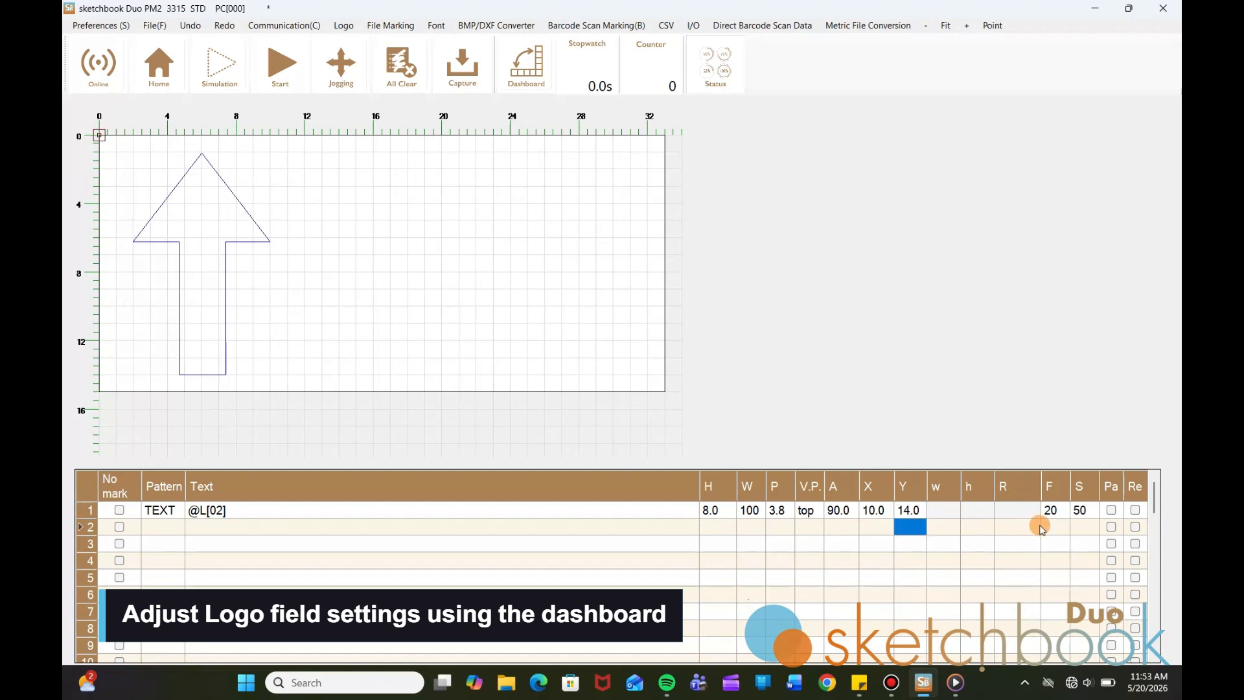
{"action": "left_click", "coordinate": [1081, 511]}
{"action": "type", "text": "30"}
{"action": "key", "text": "Return"}
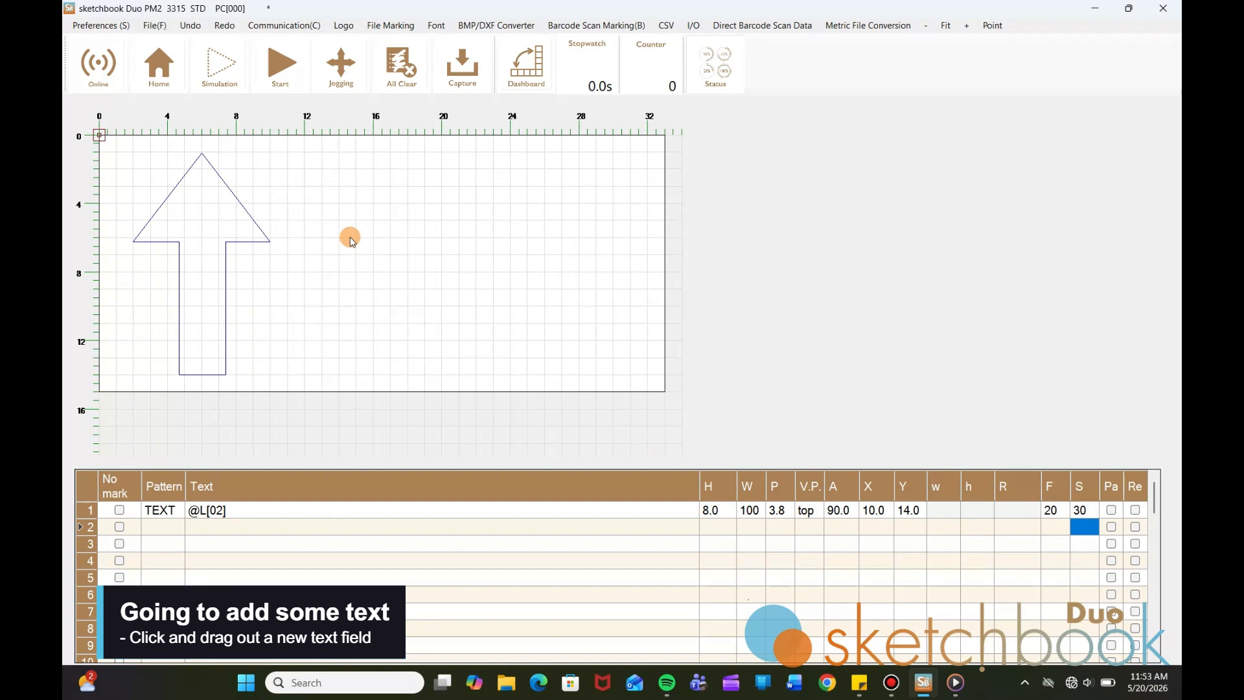
Add a horizontal text field reading TOP in PC_Font to the right of the arrow
{"action": "left_click", "coordinate": [324, 238]}
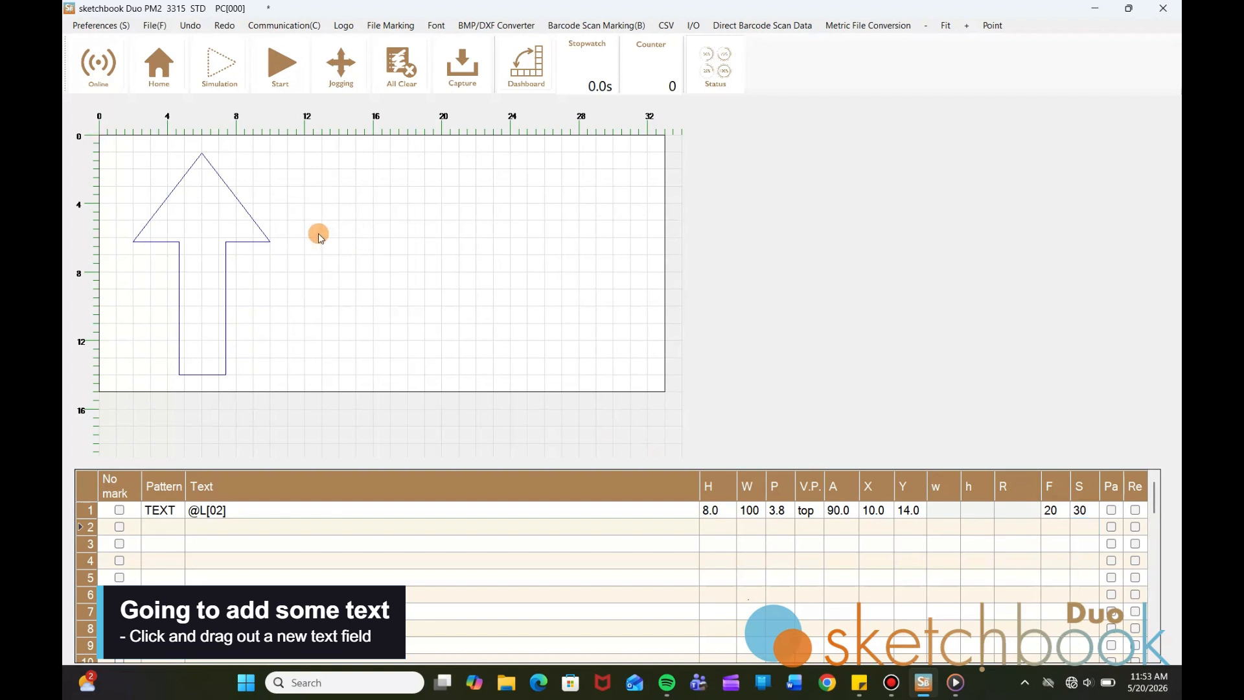
{"action": "left_click_drag", "start_coordinate": [307, 240], "coordinate": [495, 309]}
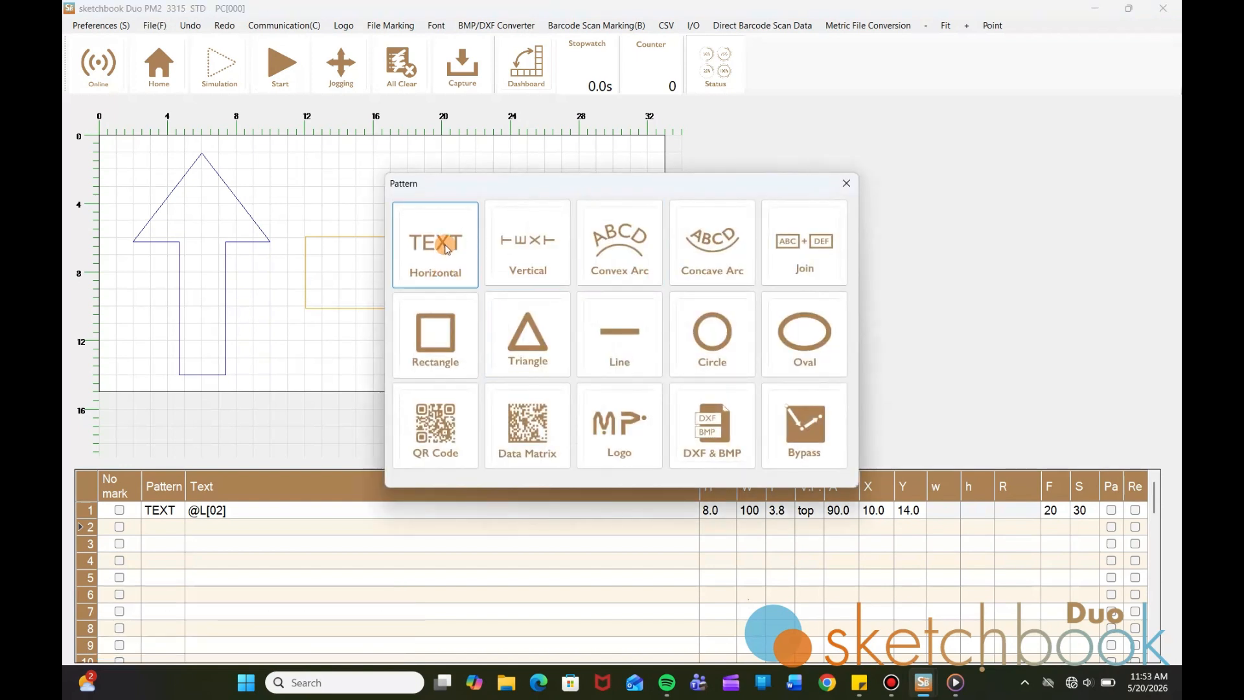
{"action": "left_click", "coordinate": [446, 249]}
{"action": "left_click", "coordinate": [432, 361]}
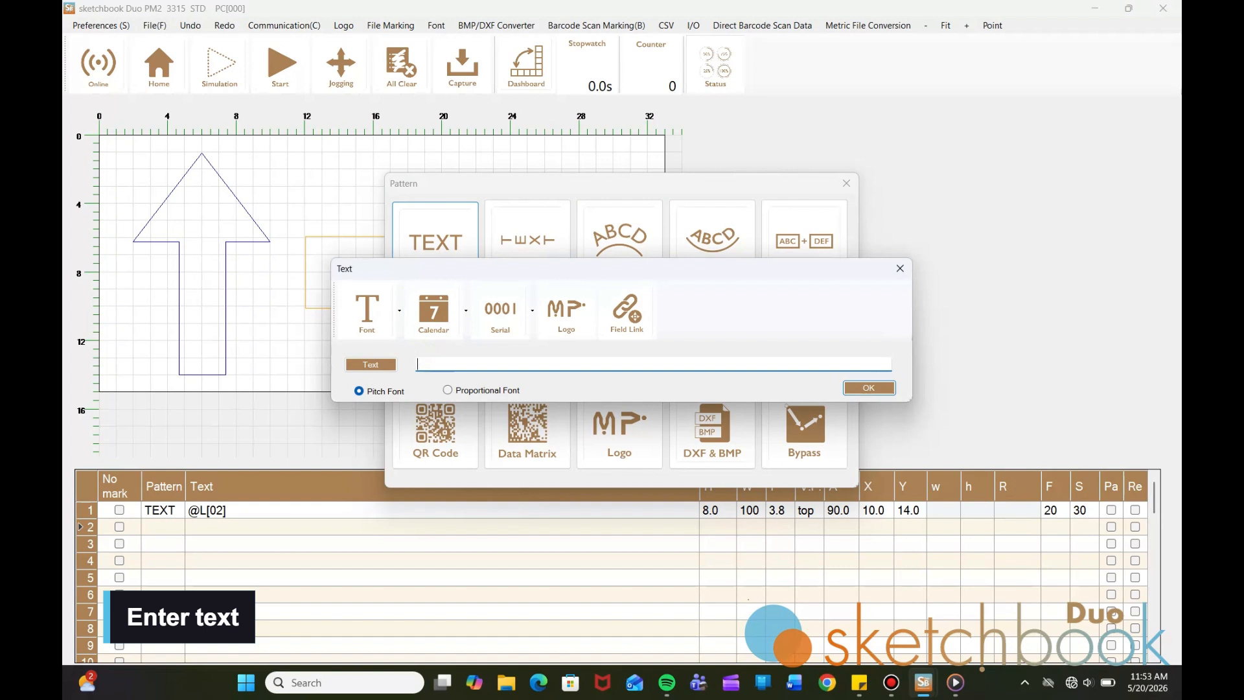
{"action": "type", "text": "TOP"}
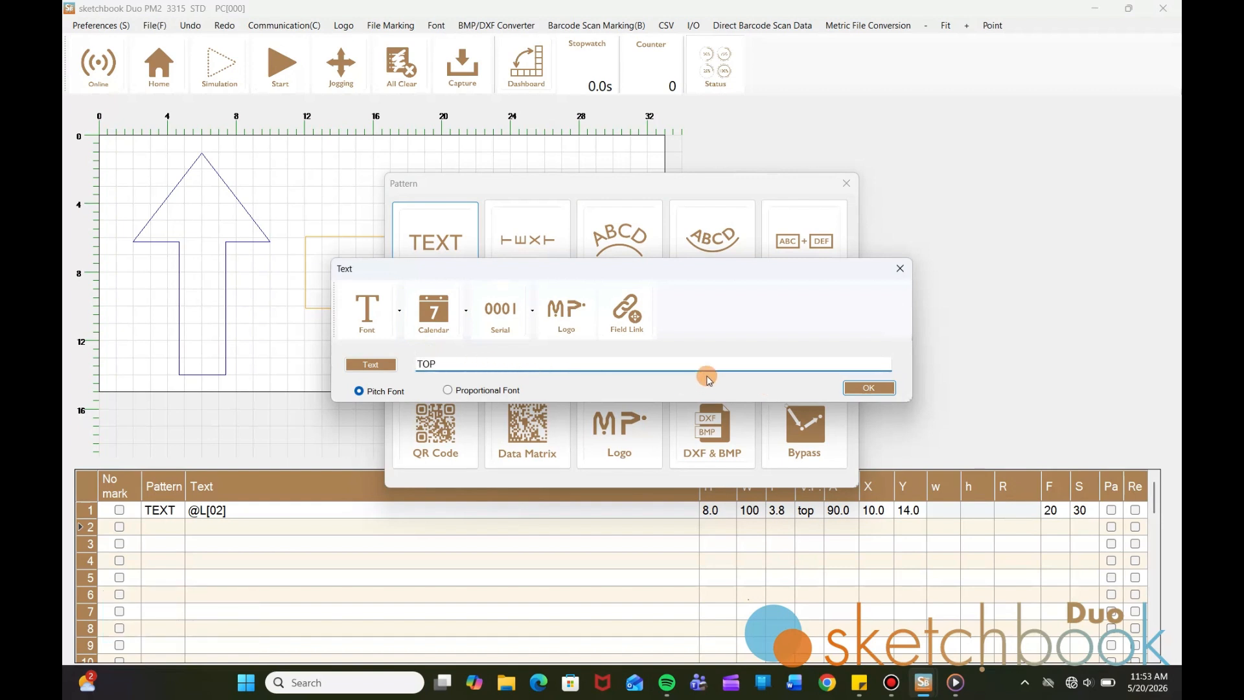
{"action": "left_click", "coordinate": [392, 312]}
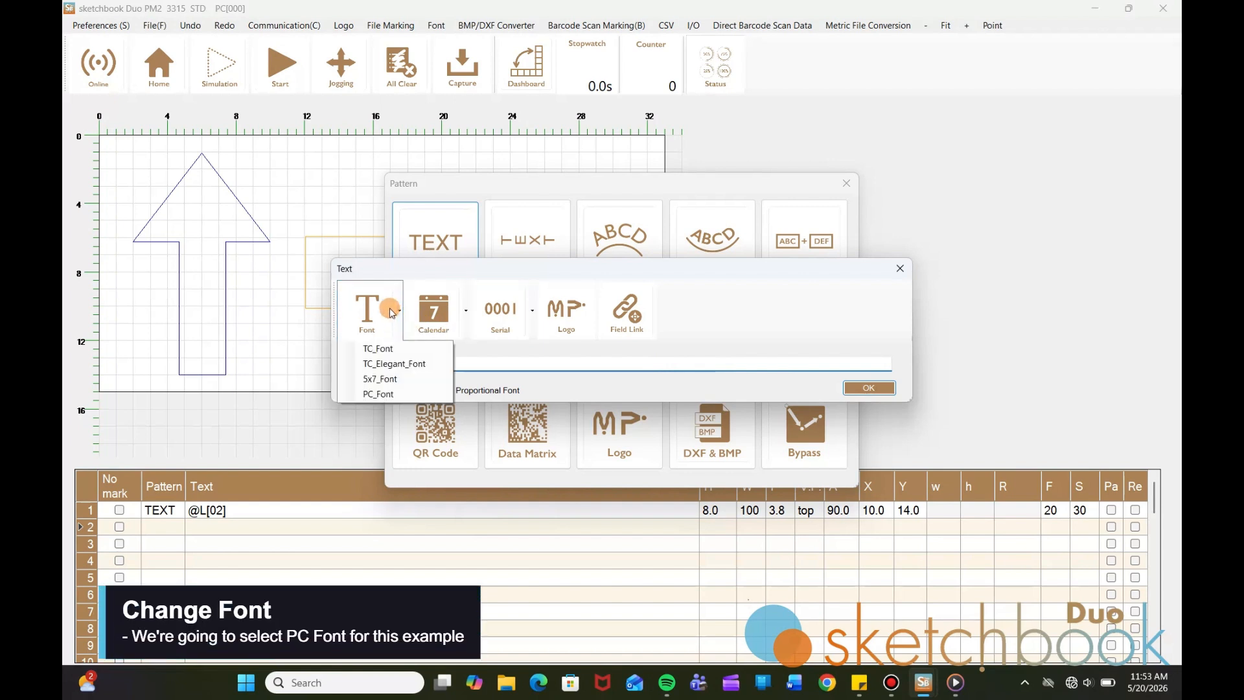
{"action": "left_click", "coordinate": [389, 395]}
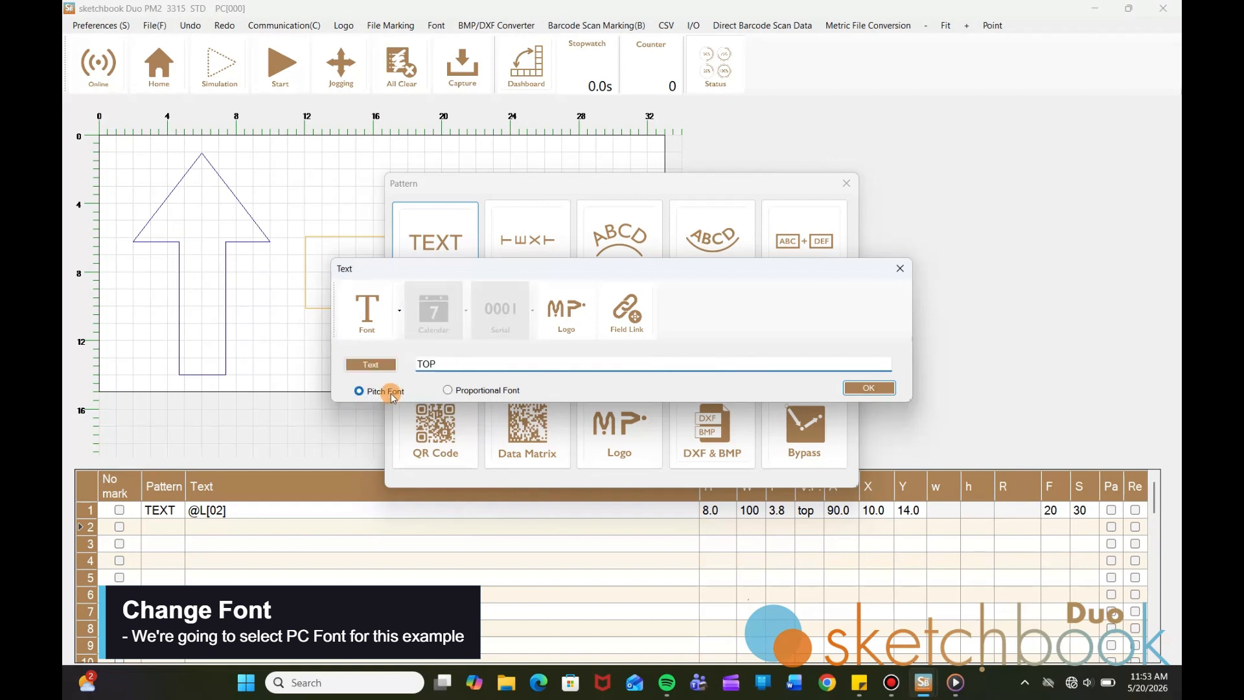
{"action": "left_click", "coordinate": [863, 388]}
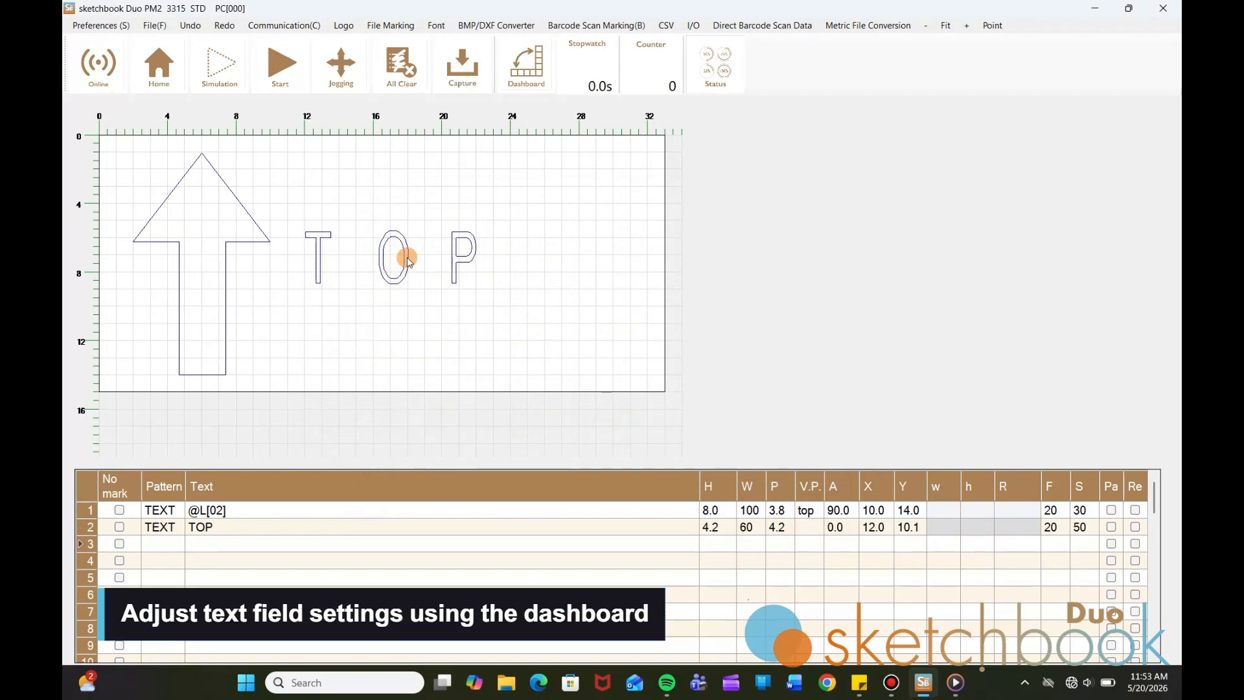
Give the TOP field height 6.0 and P 4.0
{"action": "left_click", "coordinate": [260, 529]}
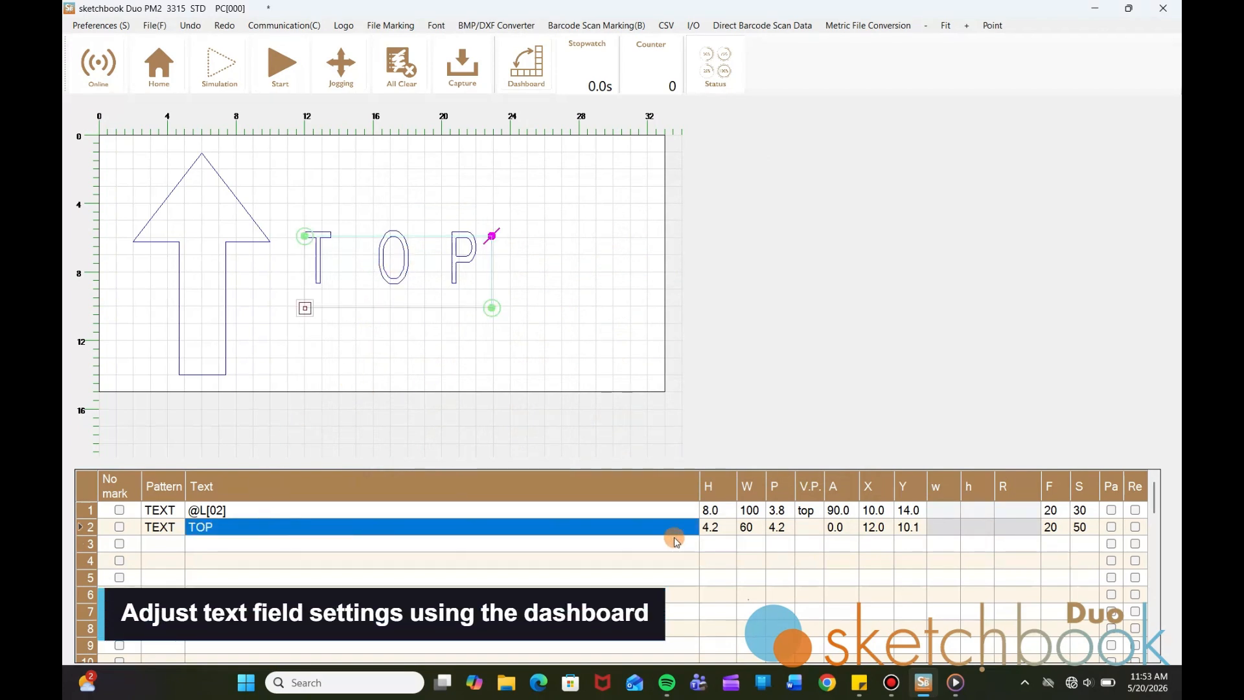
{"action": "left_click", "coordinate": [717, 530]}
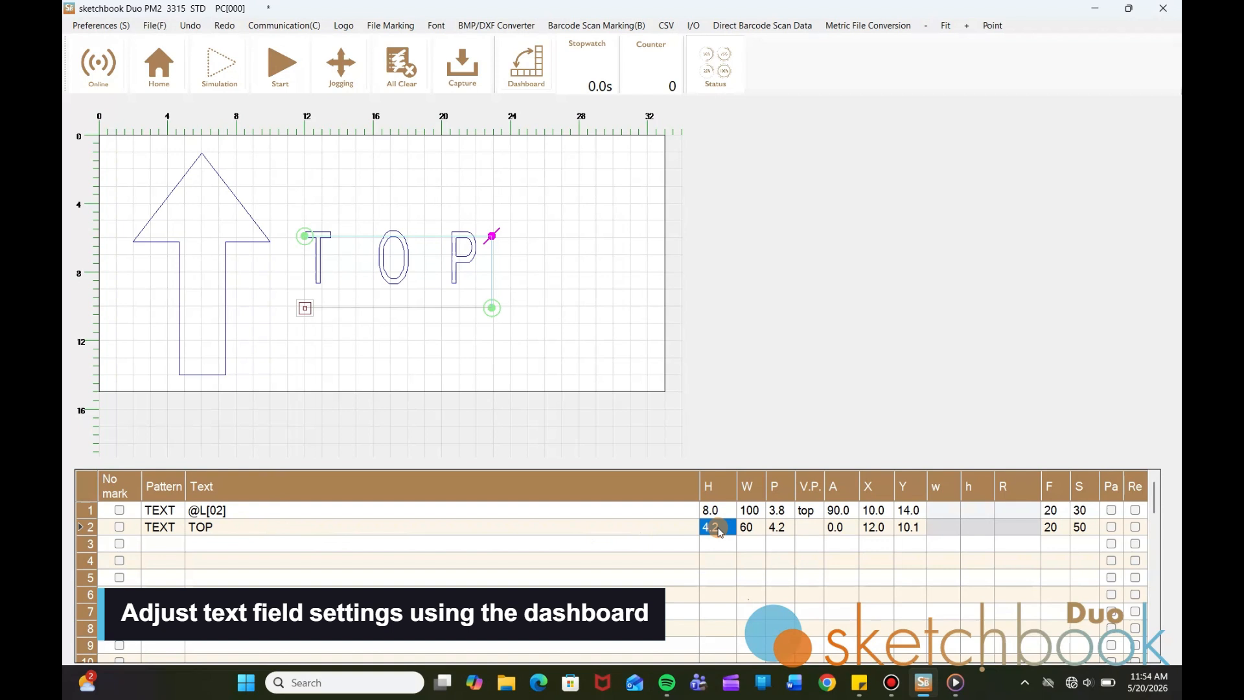
{"action": "type", "text": "6"}
{"action": "key", "text": "Return"}
{"action": "left_click", "coordinate": [784, 529]}
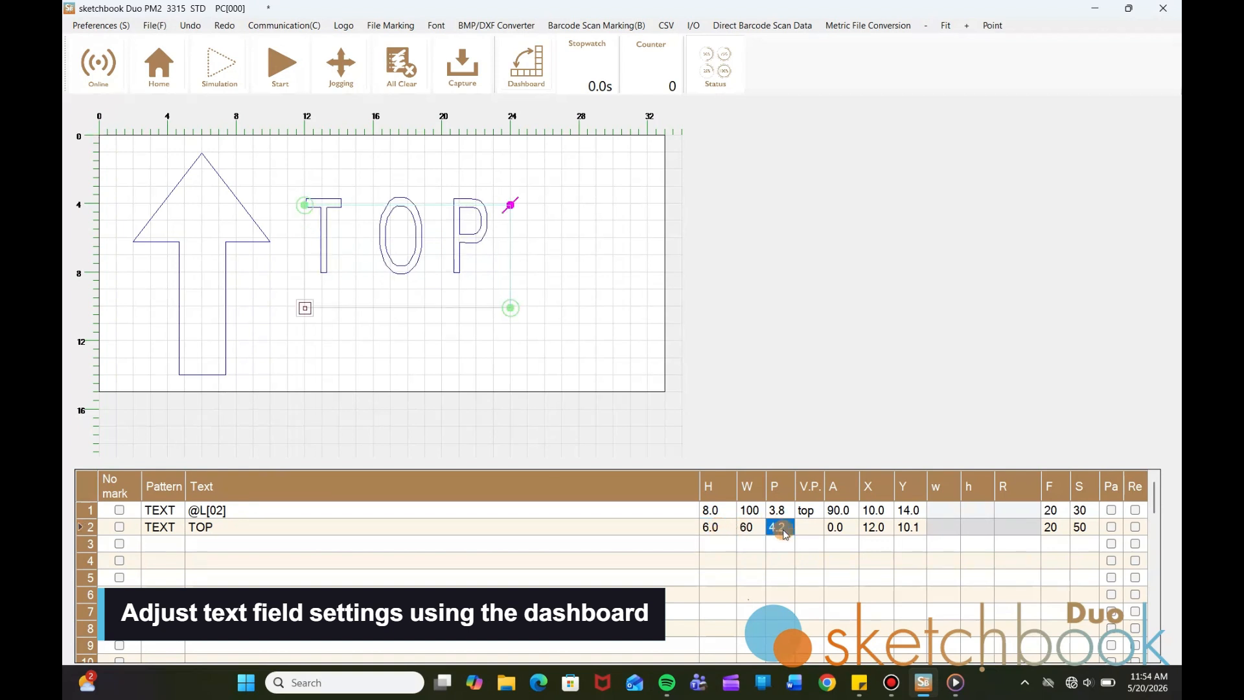
{"action": "key", "text": "Return"}
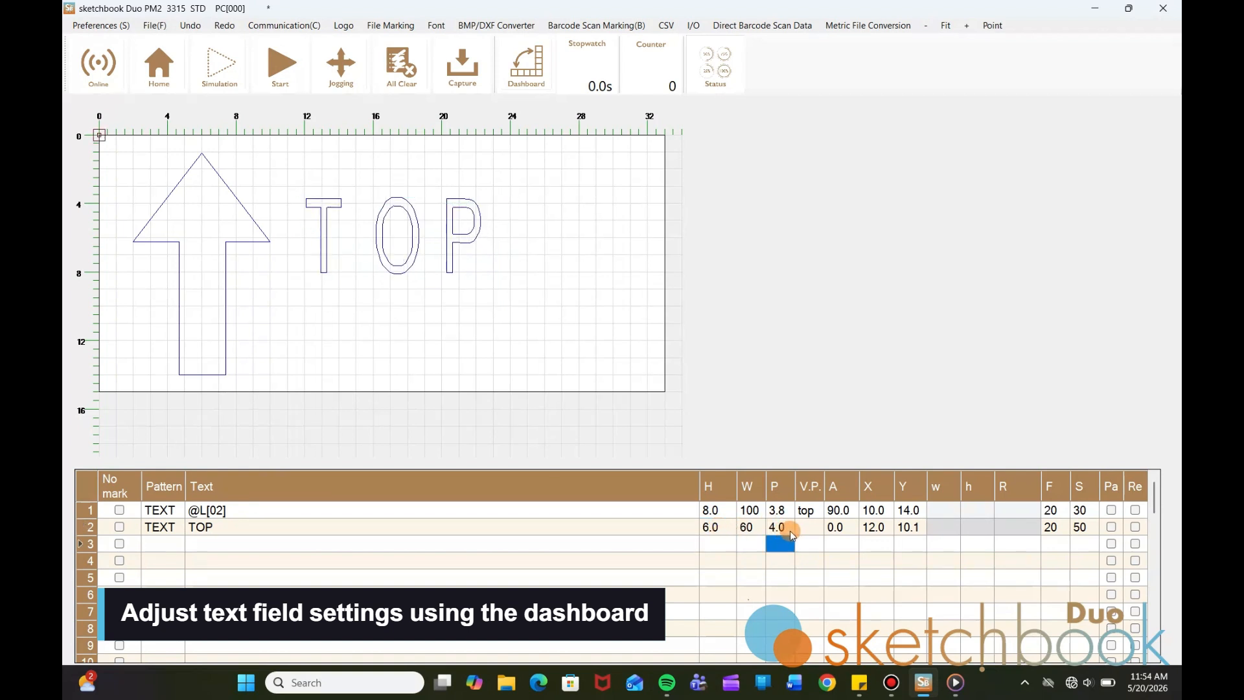
Position TOP at X 13.0, Y 12.0 with S 30, then start marking the layout
{"action": "left_click", "coordinate": [876, 528]}
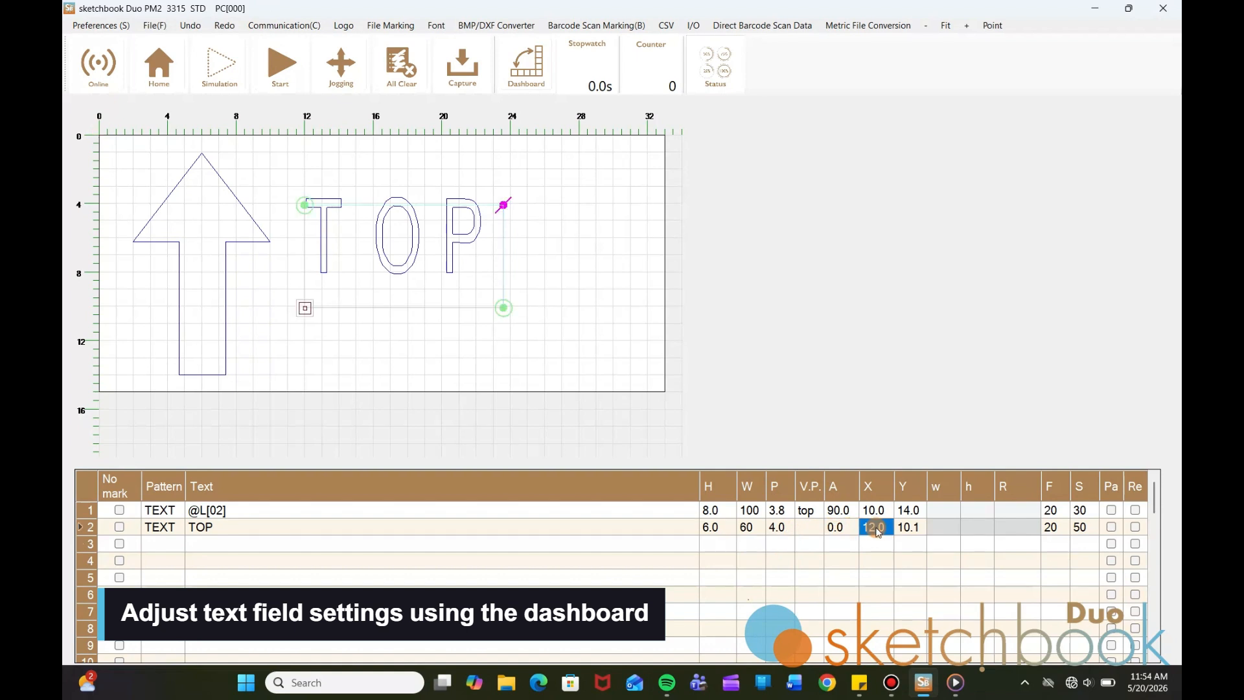
{"action": "type", "text": "13"}
{"action": "key", "text": "Return"}
{"action": "left_click", "coordinate": [907, 529]}
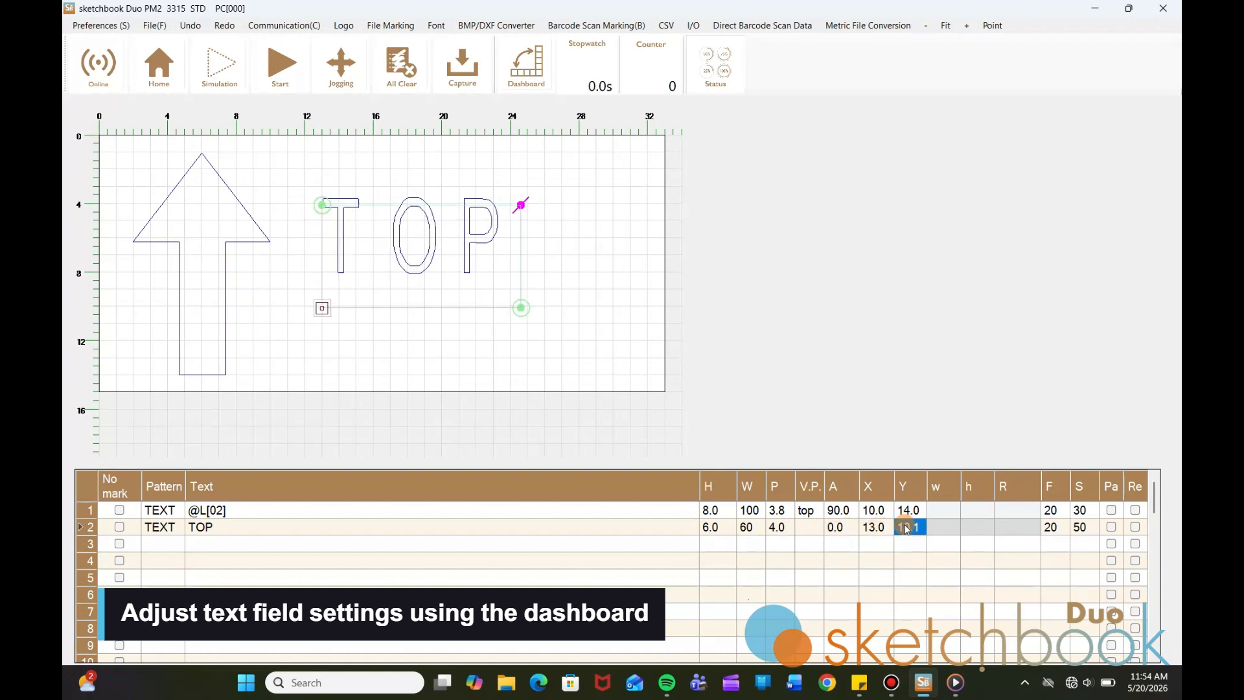
{"action": "type", "text": "12"}
{"action": "key", "text": "Return"}
{"action": "left_click", "coordinate": [1080, 528]}
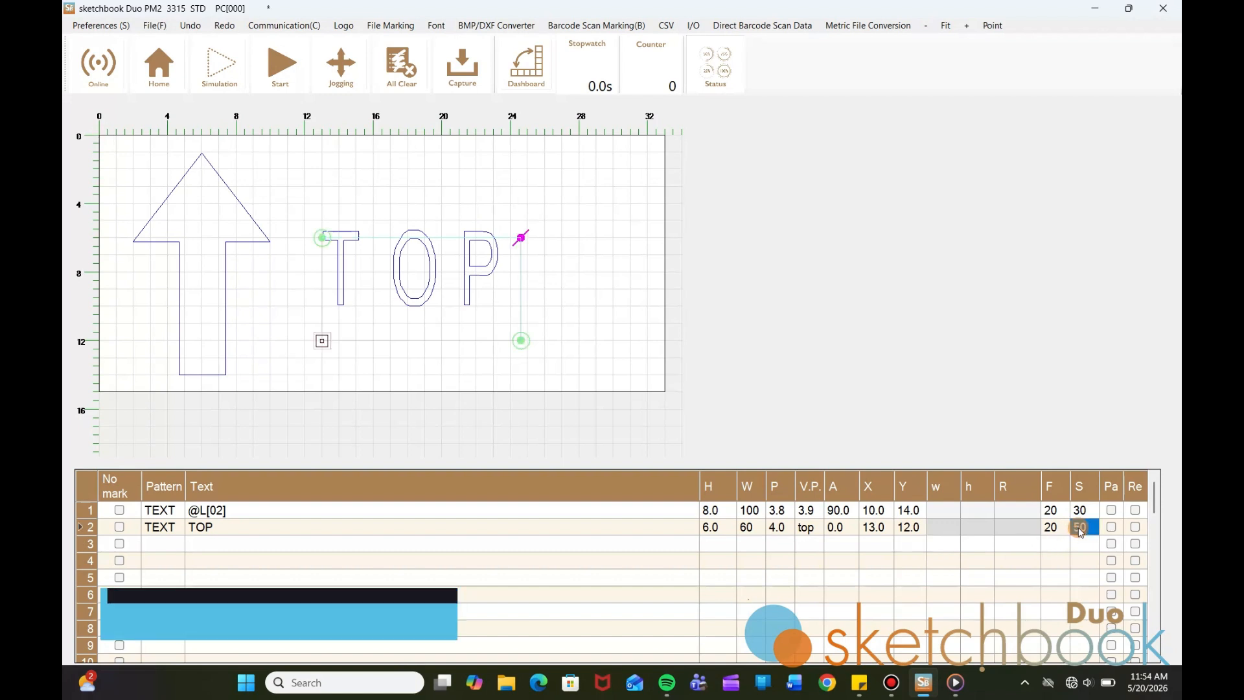
{"action": "type", "text": "30"}
{"action": "key", "text": "Return"}
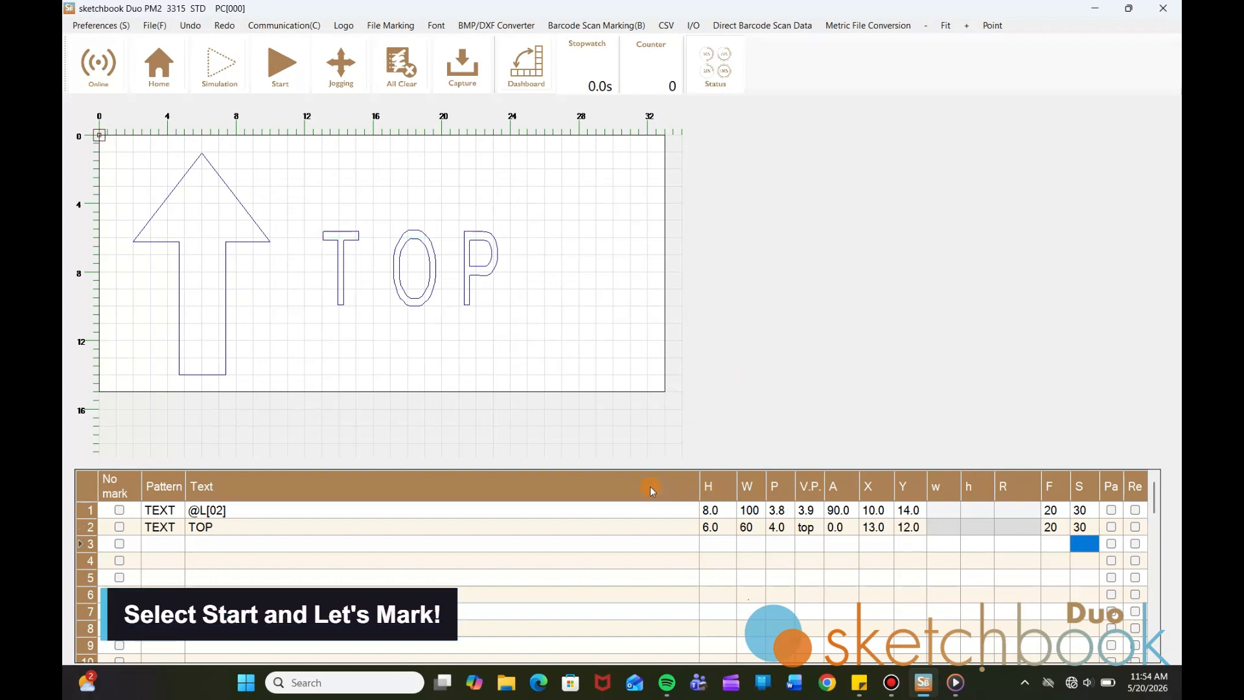
{"action": "left_click", "coordinate": [289, 77]}
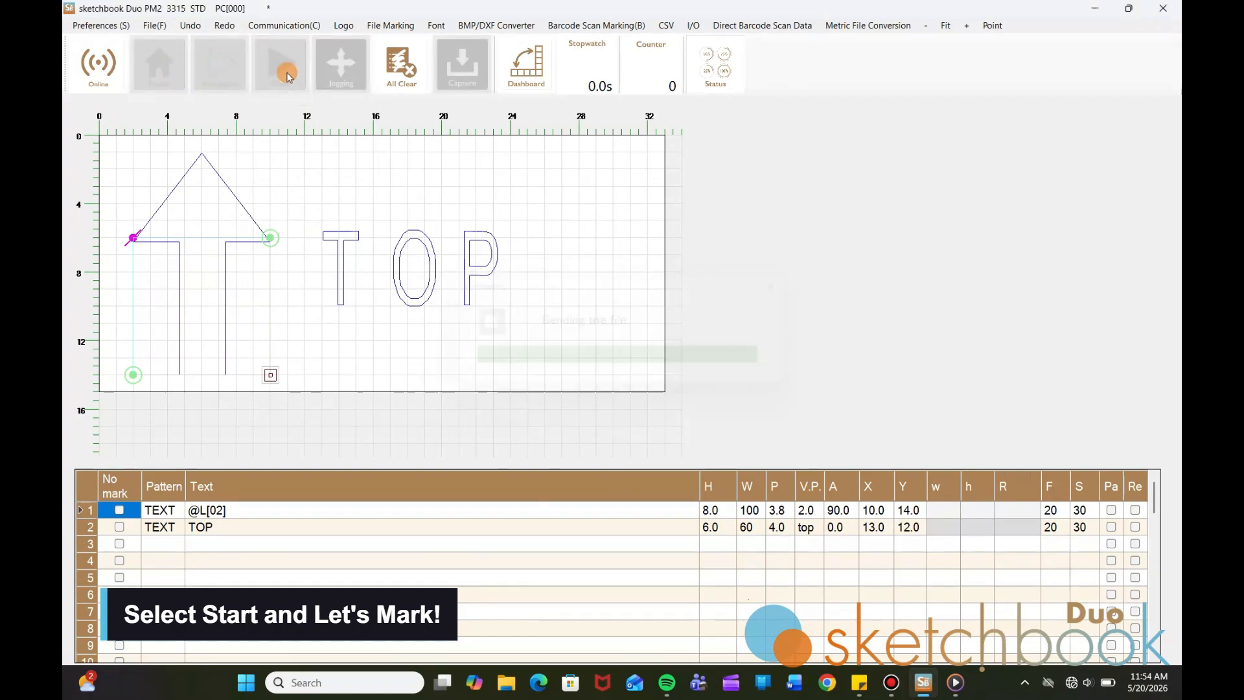
{"action": "left_click", "coordinate": [690, 395]}
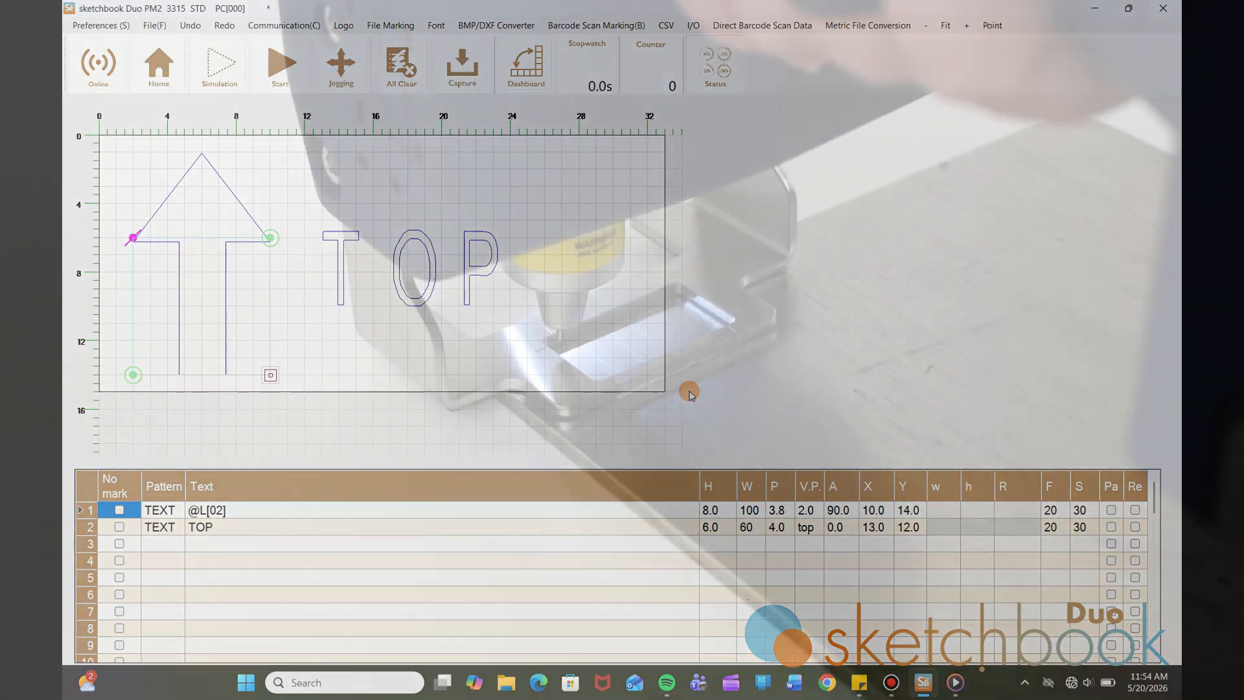